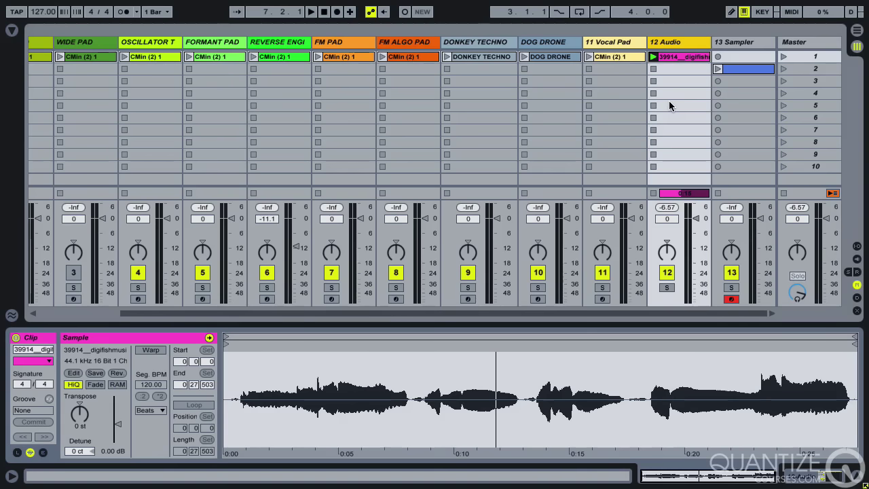
# - Load the katy-sings vocal into track 13's Sampler and add an empty MIDI clip in slot 2
pyautogui.click(654, 59)
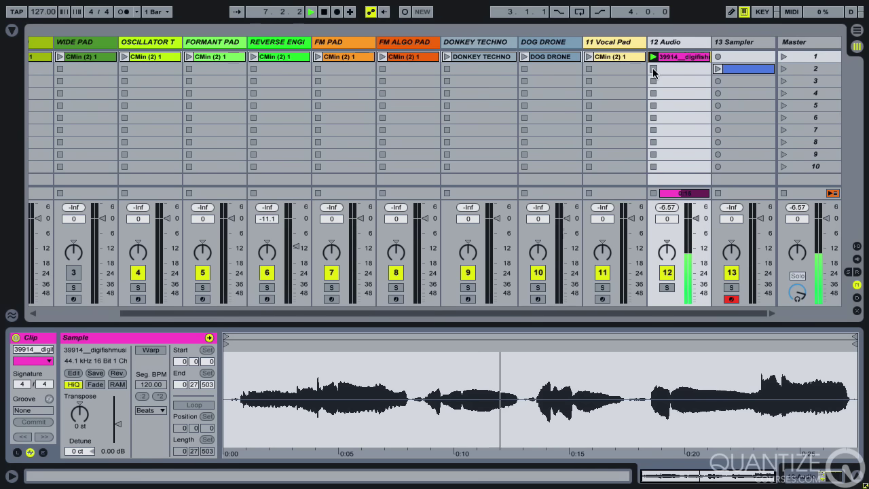
pyautogui.press('space')
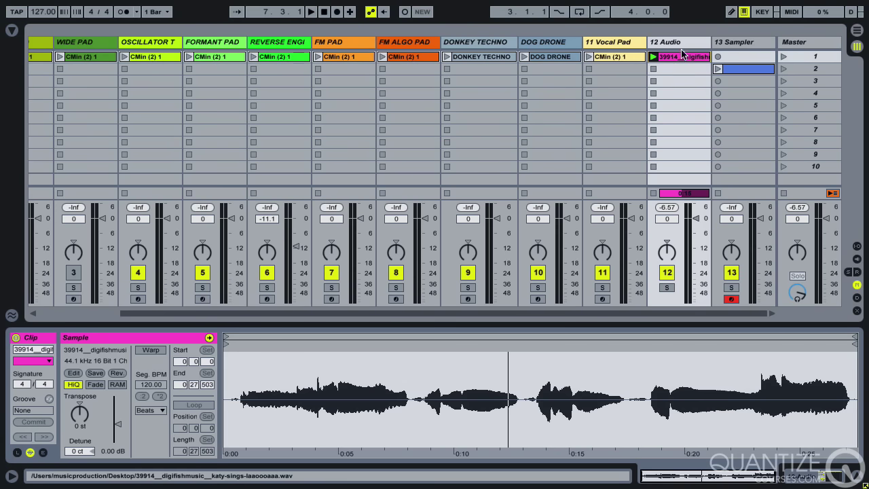
pyautogui.click(685, 47)
pyautogui.click(736, 42)
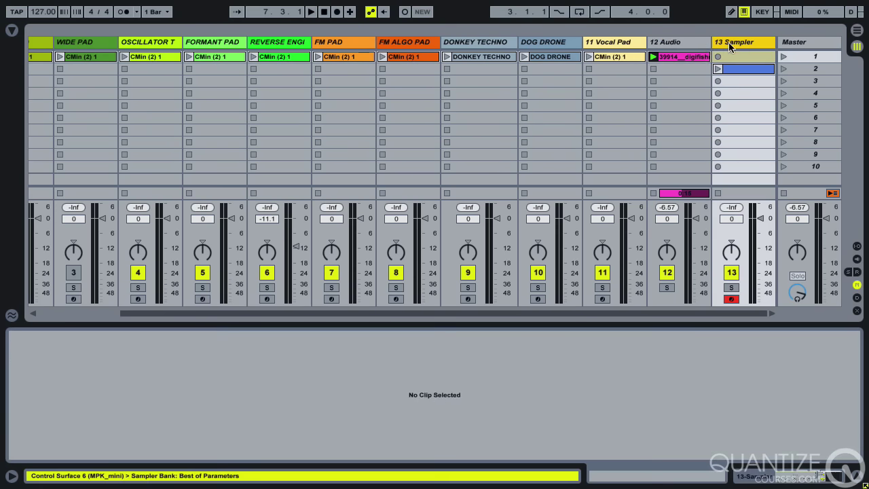
pyautogui.click(730, 44)
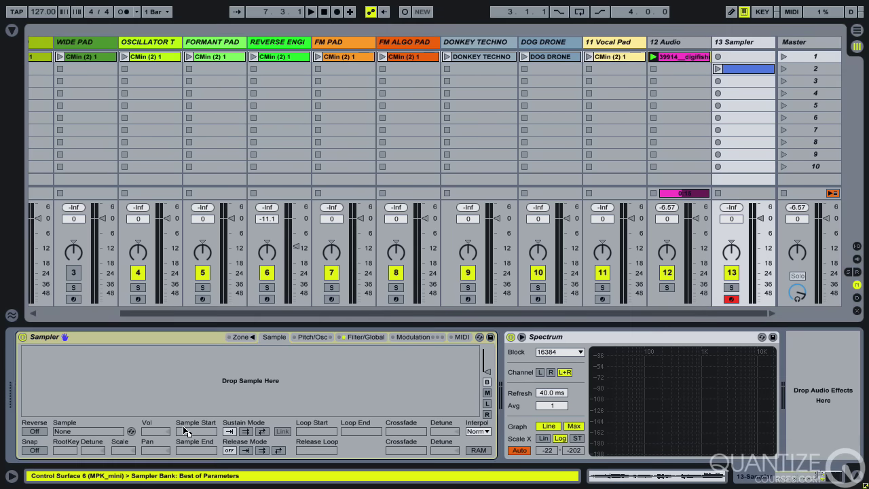
pyautogui.moveTo(185, 431); pyautogui.dragTo(235, 390)
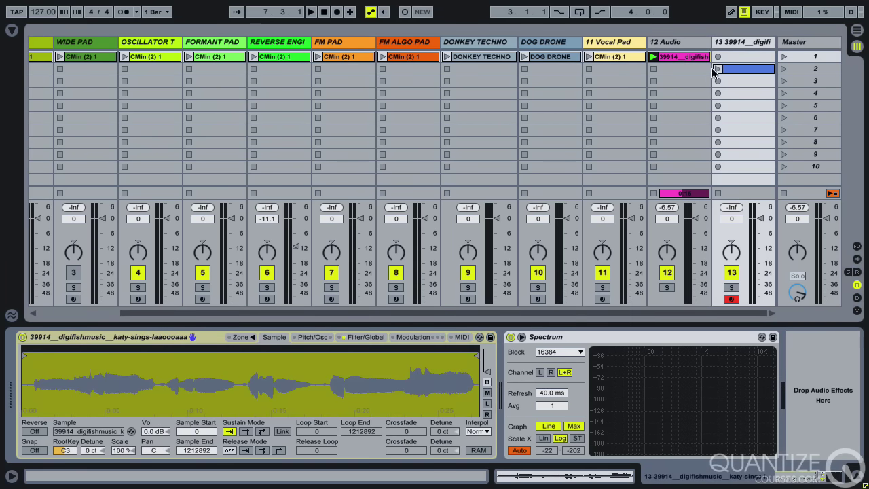
pyautogui.doubleClick(732, 69)
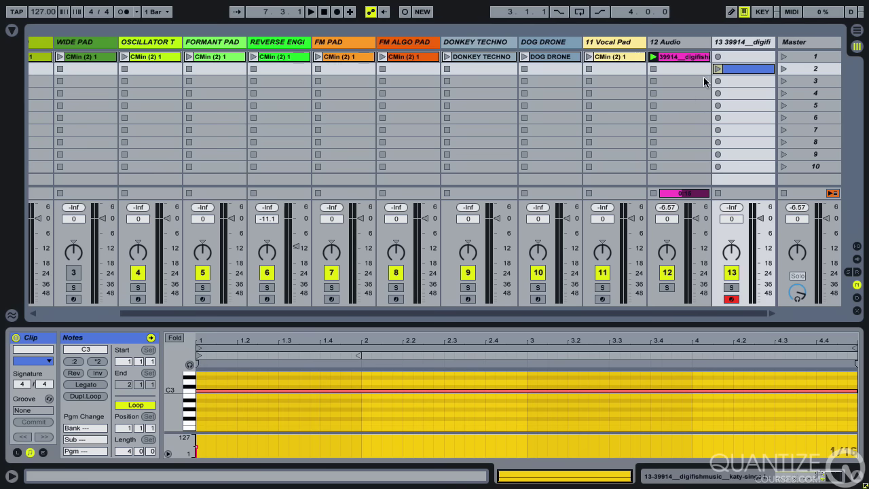
# - Set a forward sustain loop from 68282 to 134766 with a 23428 crossfade
pyautogui.click(745, 42)
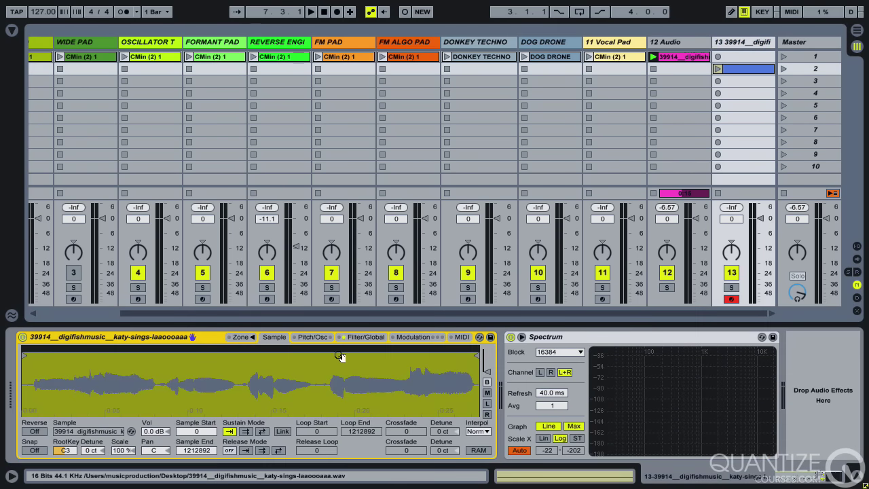
pyautogui.click(245, 431)
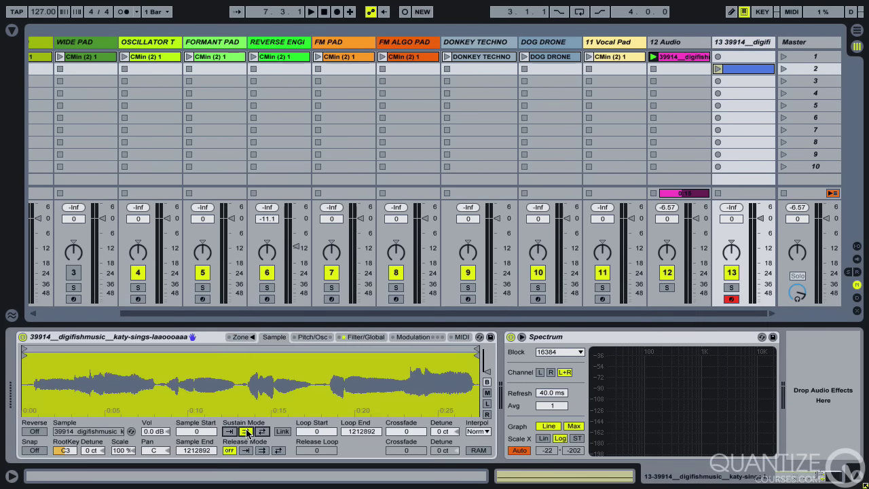
pyautogui.click(282, 431)
pyautogui.moveTo(24, 350); pyautogui.dragTo(44, 349)
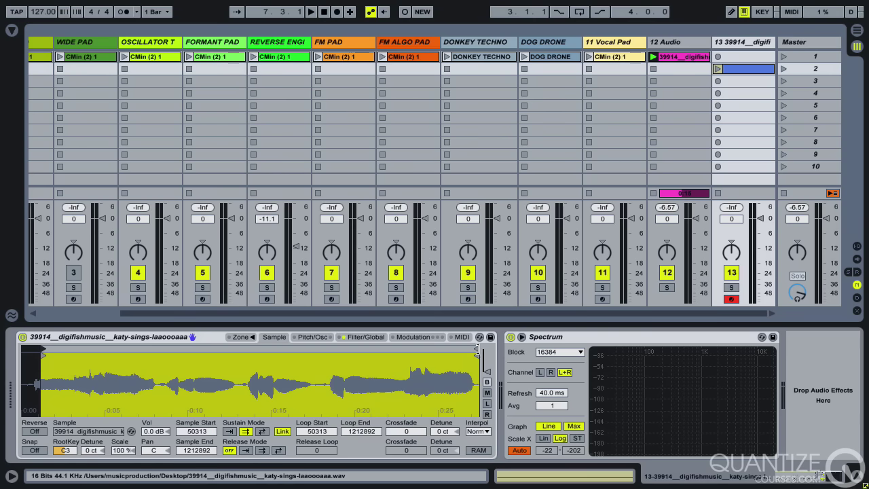
pyautogui.moveTo(478, 350); pyautogui.dragTo(66, 363)
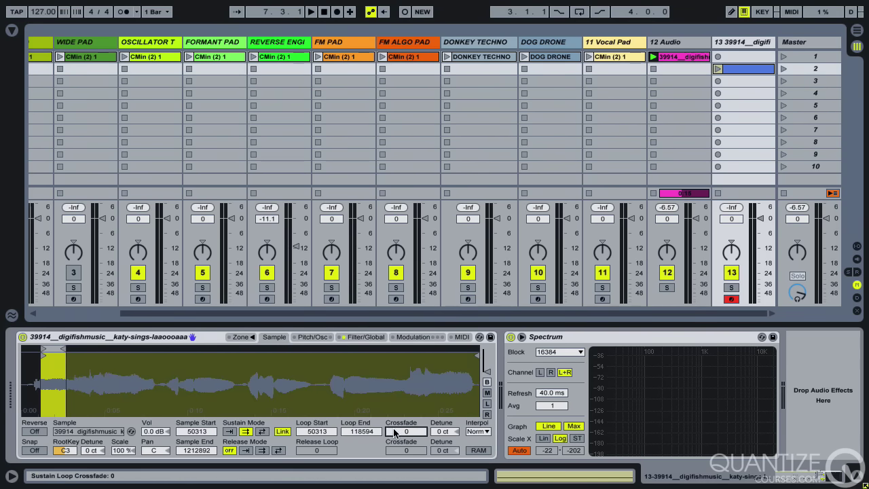
pyautogui.moveTo(406, 431); pyautogui.dragTo(406, 422)
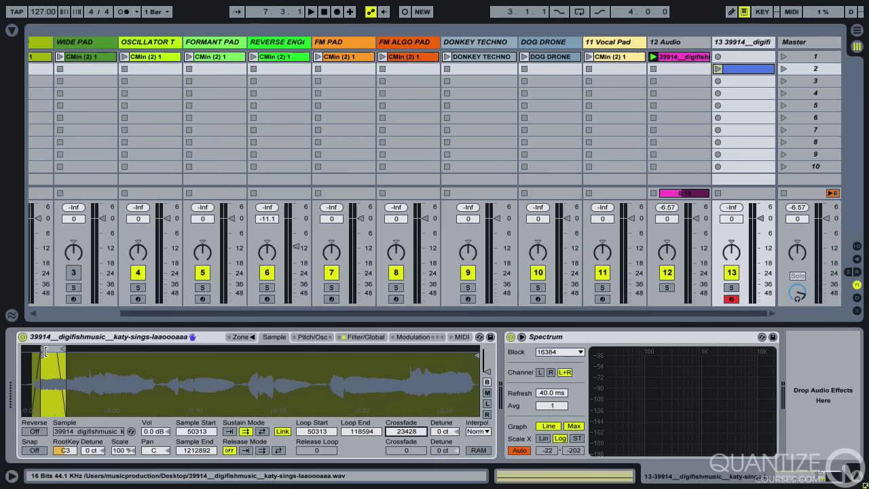
pyautogui.moveTo(42, 348)
pyautogui.mouseDown()
pyautogui.moveTo(72, 348)
pyautogui.moveTo(64, 349)
pyautogui.mouseUp()
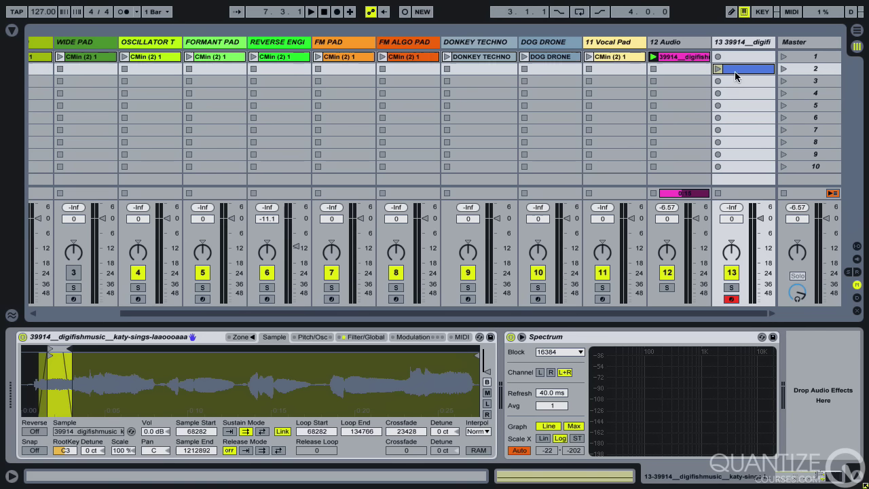
# - Play scene 2 while shifting the loop start, settling on a 70079–136563 loop
pyautogui.click(783, 69)
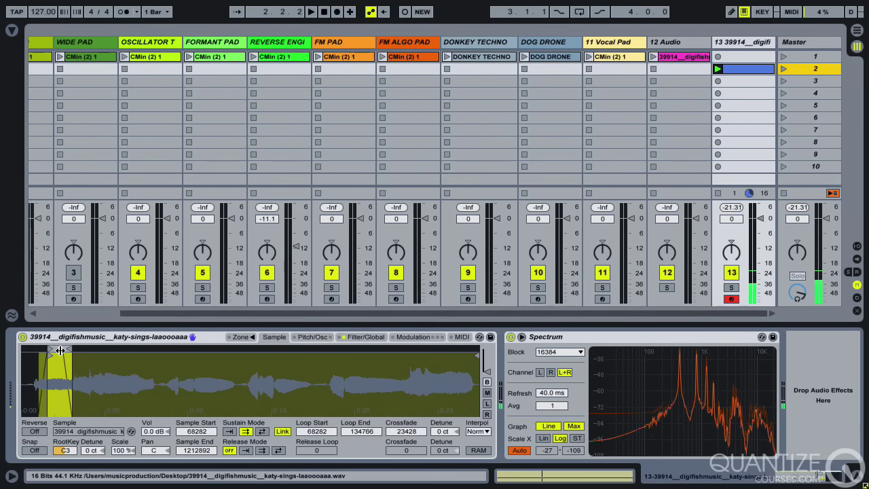
pyautogui.moveTo(61, 351); pyautogui.dragTo(128, 351)
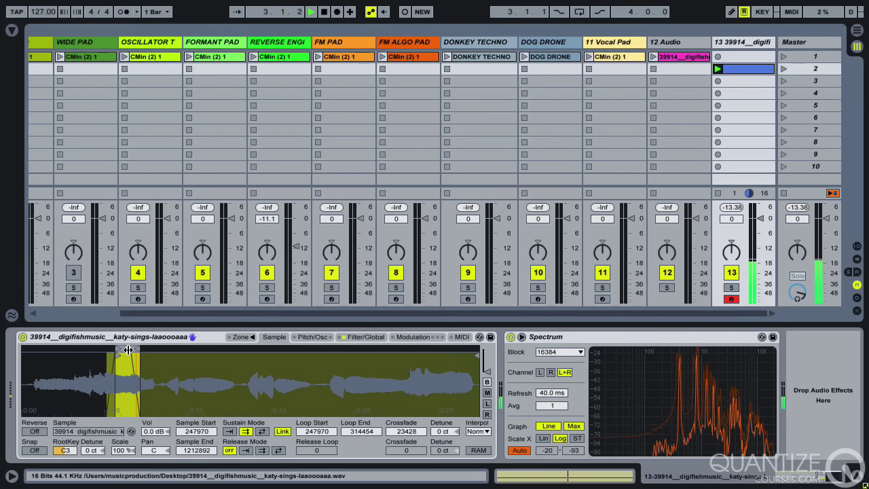
pyautogui.moveTo(128, 351)
pyautogui.mouseDown()
pyautogui.moveTo(457, 349)
pyautogui.moveTo(60, 350)
pyautogui.mouseUp()
pyautogui.press('space')
pyautogui.press('space')
pyautogui.press('space')
pyautogui.press('space')
pyautogui.press('space')
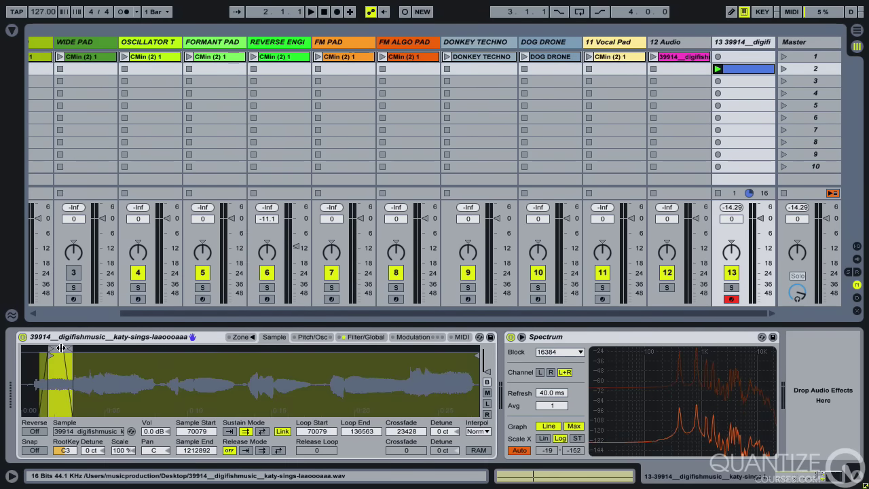
# - Zoom onto the played region and refine the loop to start at 87479 with a 28491 crossfade
pyautogui.rightClick(113, 384)
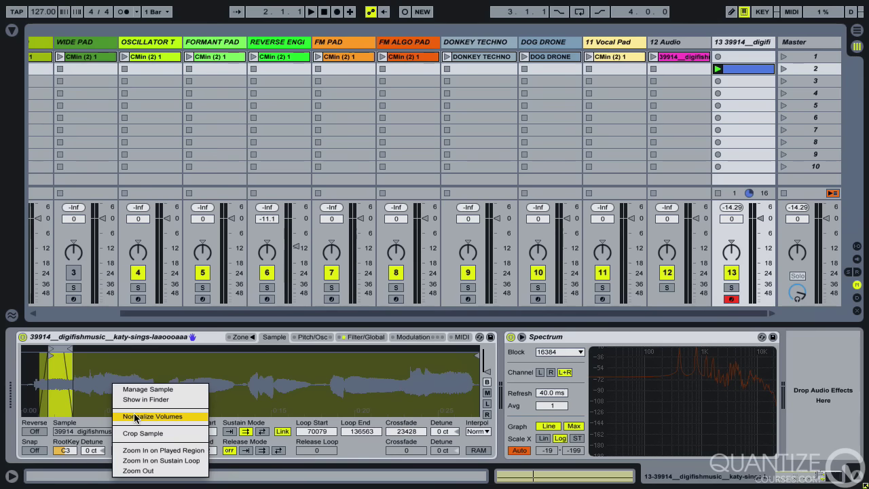
pyautogui.click(154, 450)
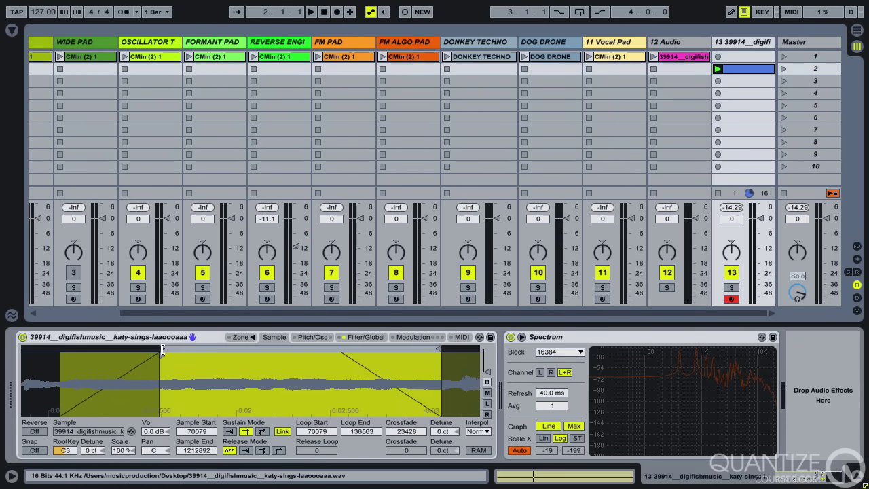
pyautogui.moveTo(162, 350); pyautogui.dragTo(164, 349)
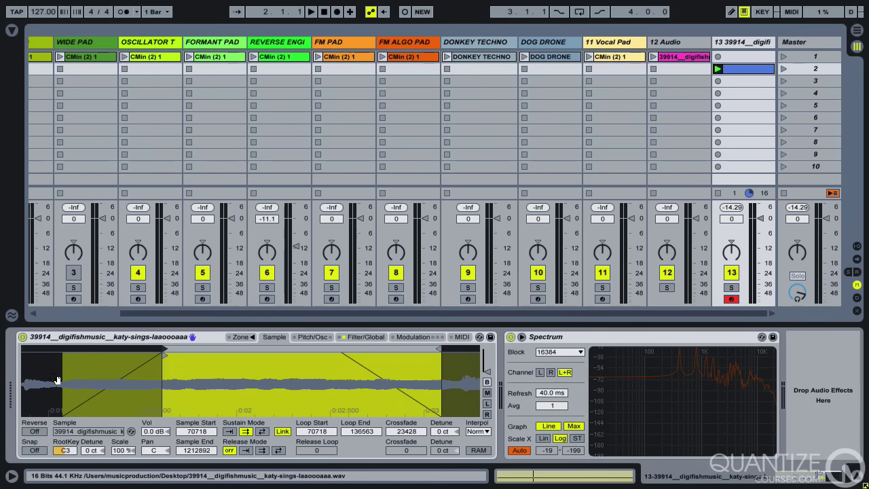
pyautogui.moveTo(164, 350); pyautogui.dragTo(190, 349)
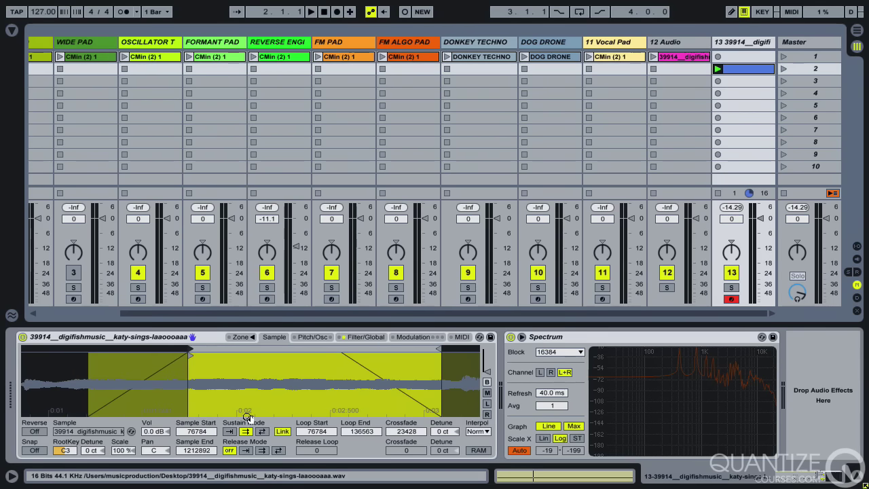
pyautogui.press('space')
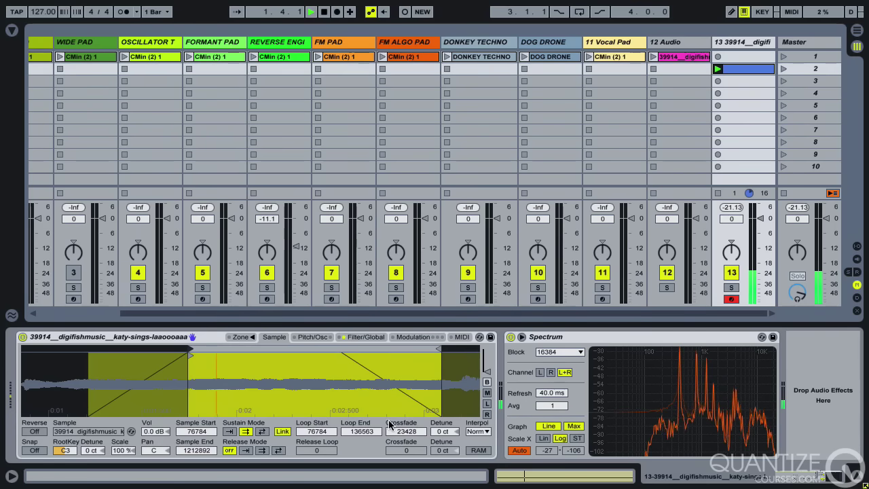
pyautogui.moveTo(390, 424); pyautogui.dragTo(394, 410)
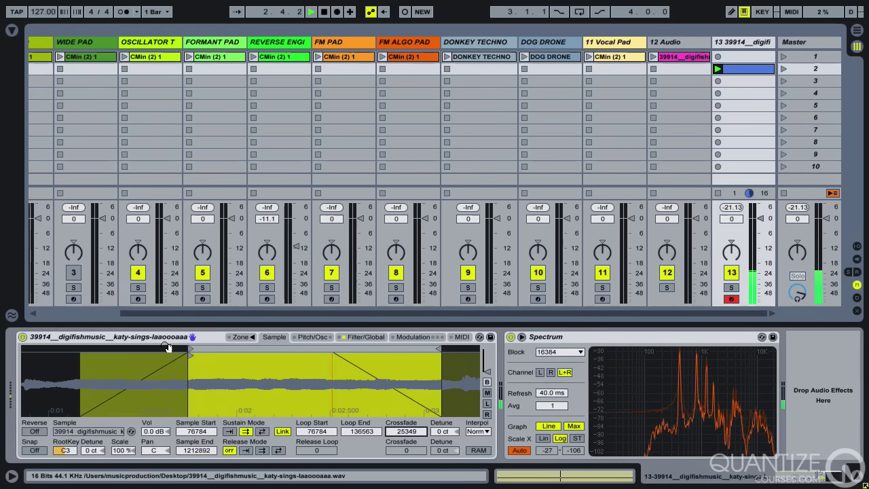
pyautogui.moveTo(188, 349); pyautogui.dragTo(244, 349)
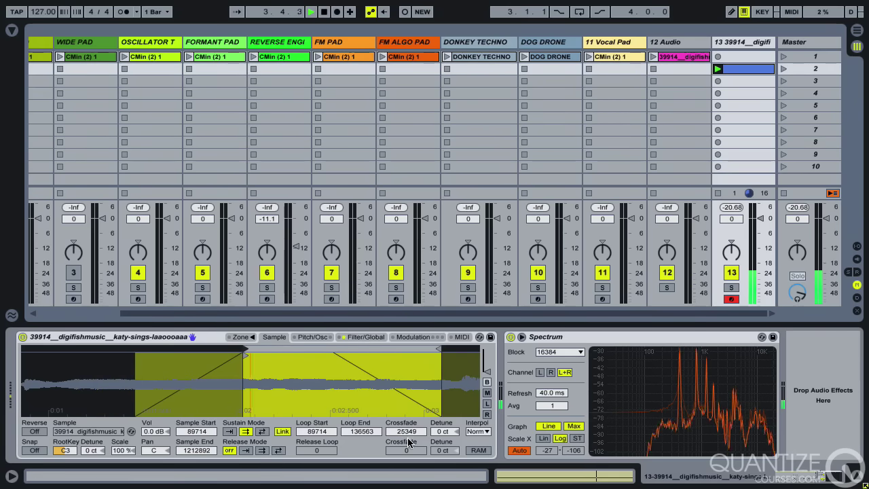
pyautogui.moveTo(408, 433); pyautogui.dragTo(408, 379)
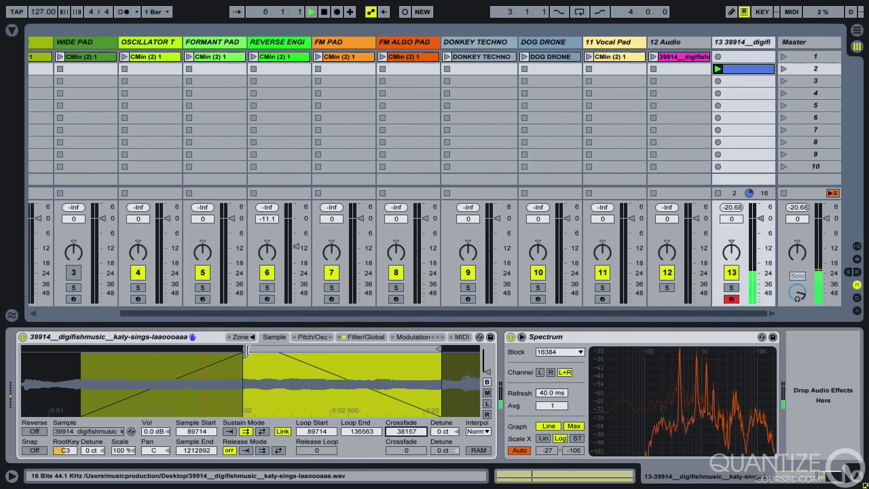
pyautogui.moveTo(248, 350)
pyautogui.mouseDown()
pyautogui.moveTo(325, 352)
pyautogui.moveTo(237, 351)
pyautogui.mouseUp()
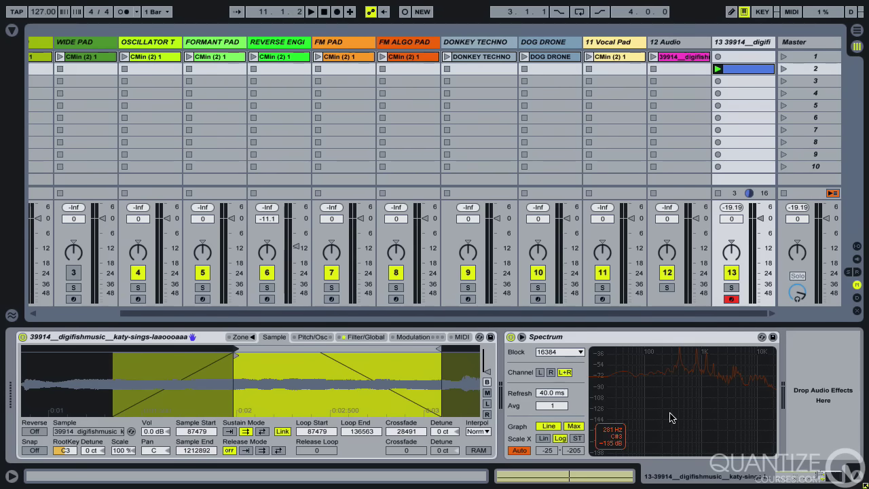
# - Expand the Spectrum to full window and set the Sampler's interpolation to Best, auditioning the result
pyautogui.doubleClick(631, 390)
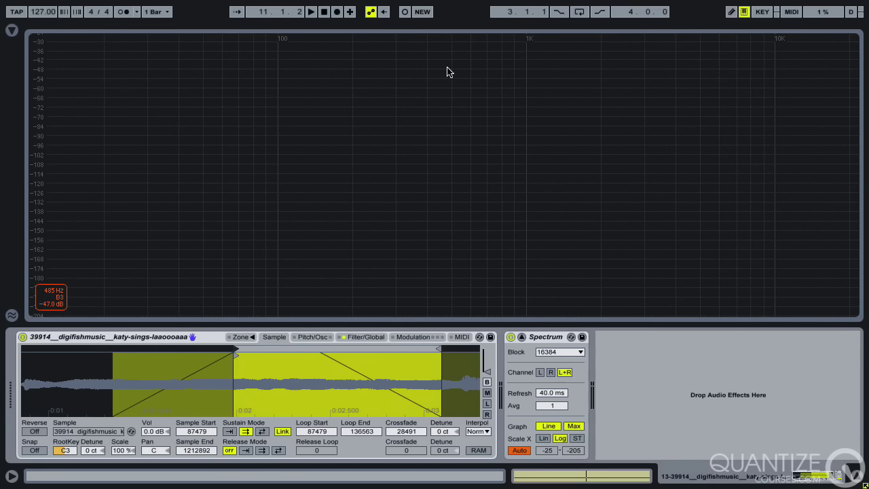
pyautogui.press('space')
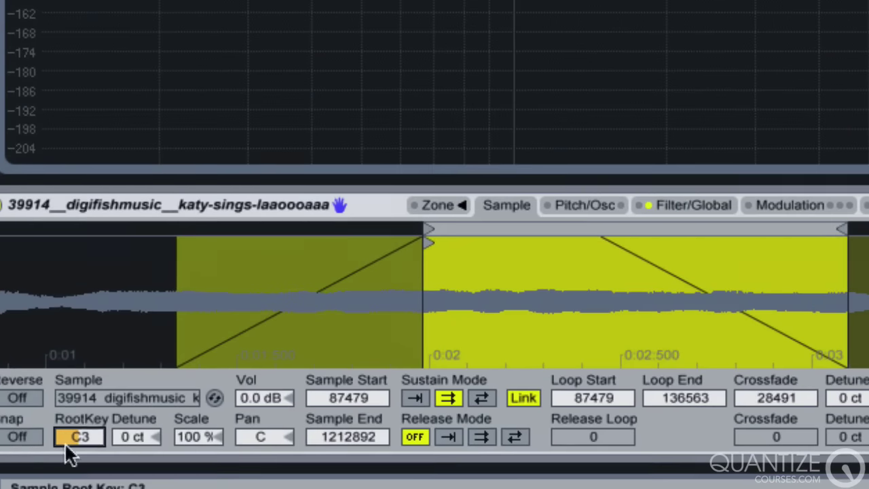
pyautogui.press('Down')
pyautogui.press('Down')
pyautogui.press('Down')
pyautogui.press('Down')
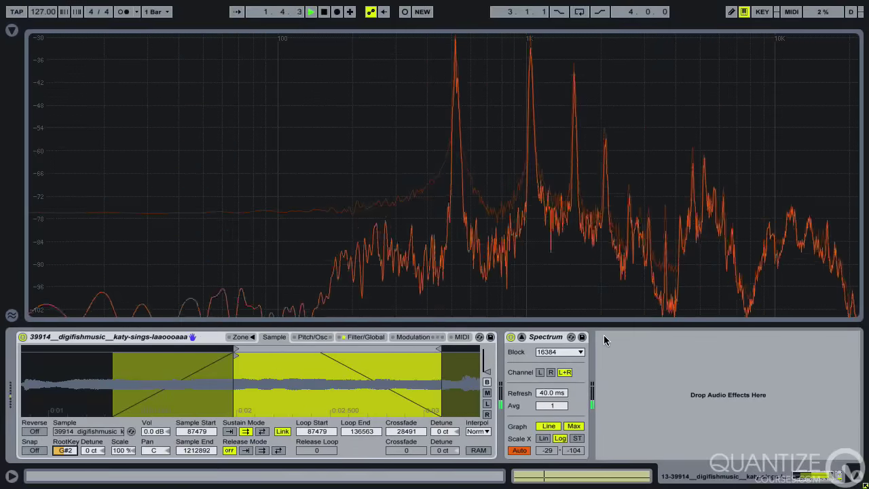
pyautogui.press('space')
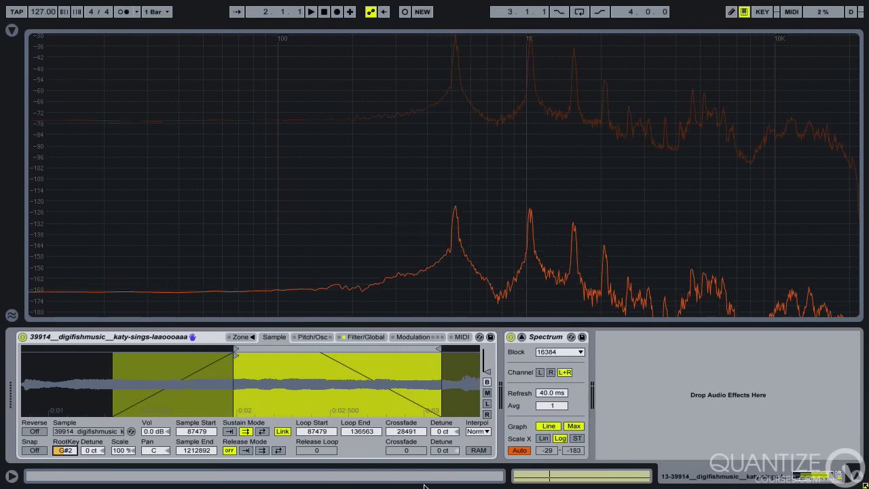
pyautogui.click(477, 431)
pyautogui.click(486, 471)
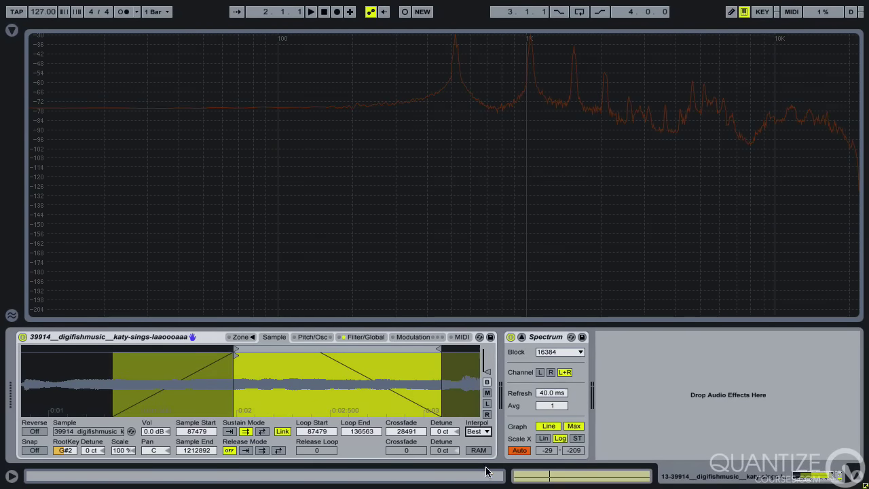
pyautogui.press('space')
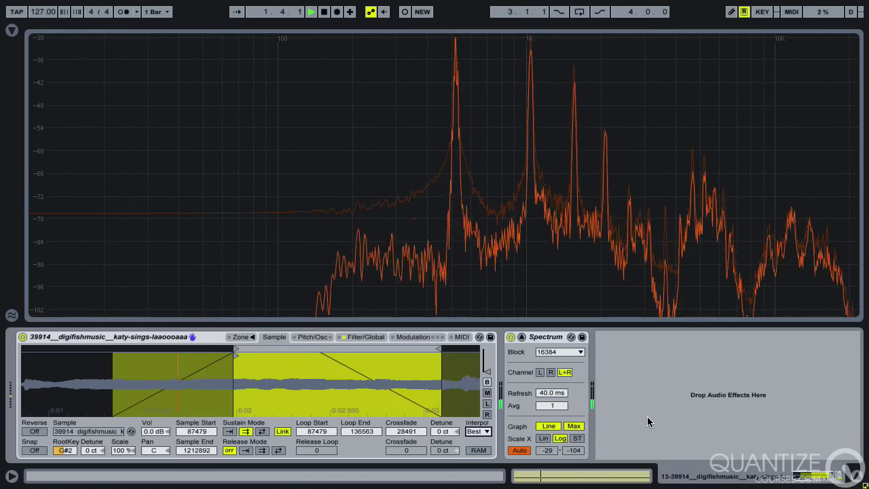
pyautogui.press('space')
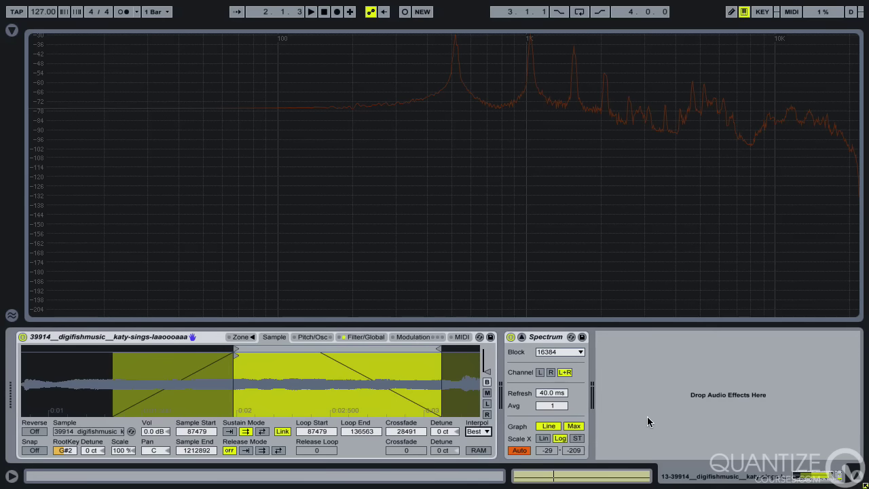
# - Change the Sampler's root key to C3 and return to Session view
pyautogui.click(66, 451)
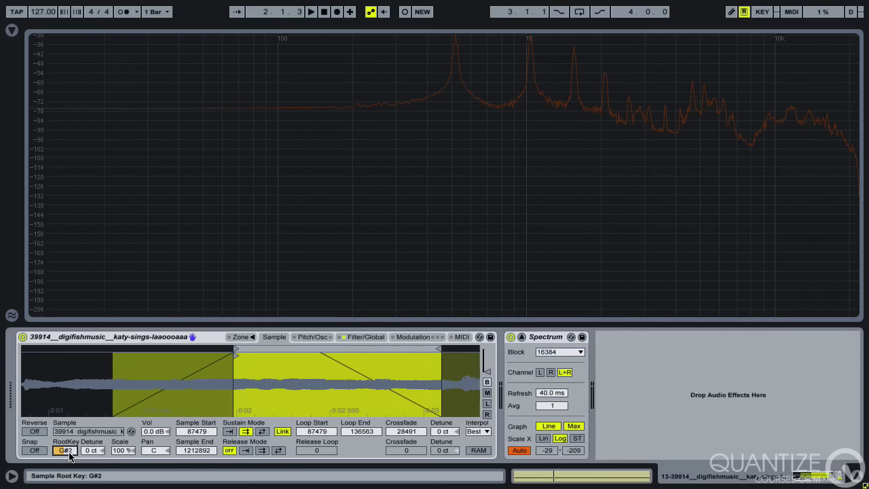
pyautogui.write('c3')
pyautogui.press('Return')
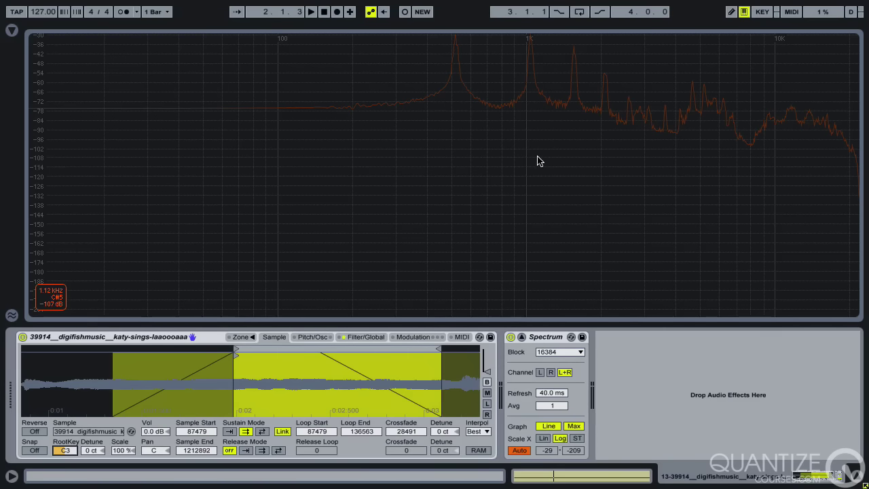
pyautogui.press('Tab')
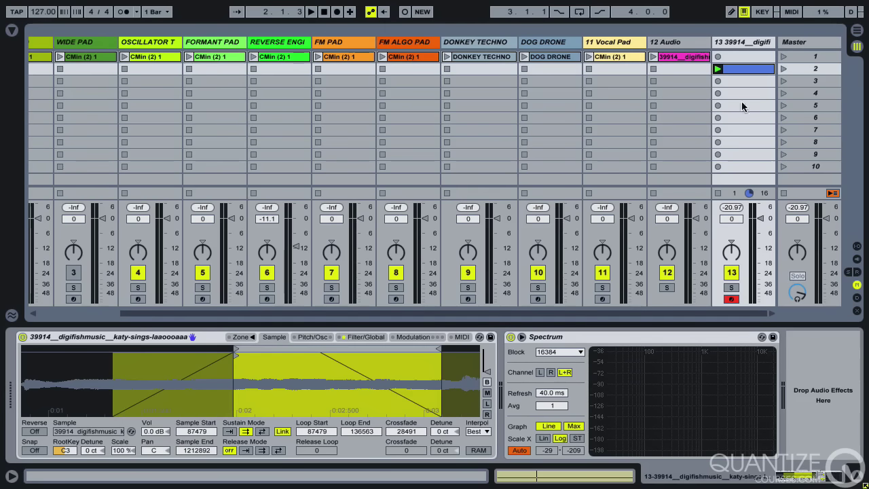
# - Copy track 12's vocal clip into slot 3 and open the copy's clip view
pyautogui.click(767, 44)
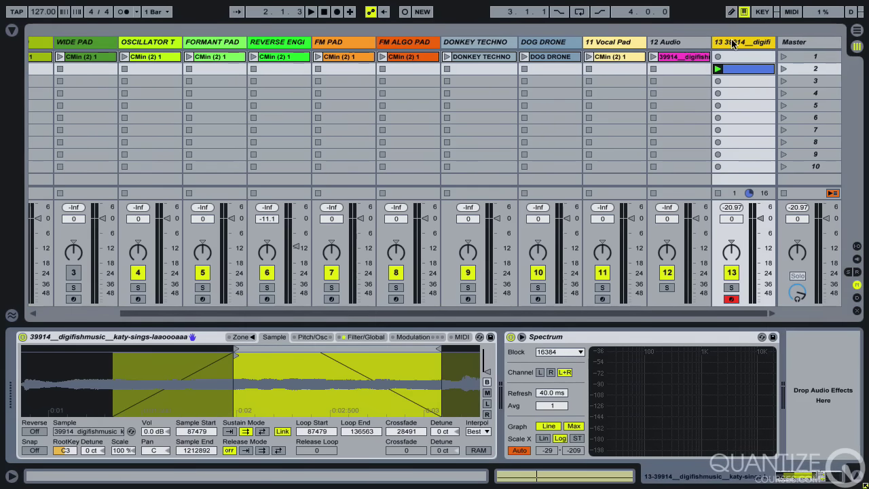
pyautogui.moveTo(674, 56); pyautogui.dragTo(674, 81)
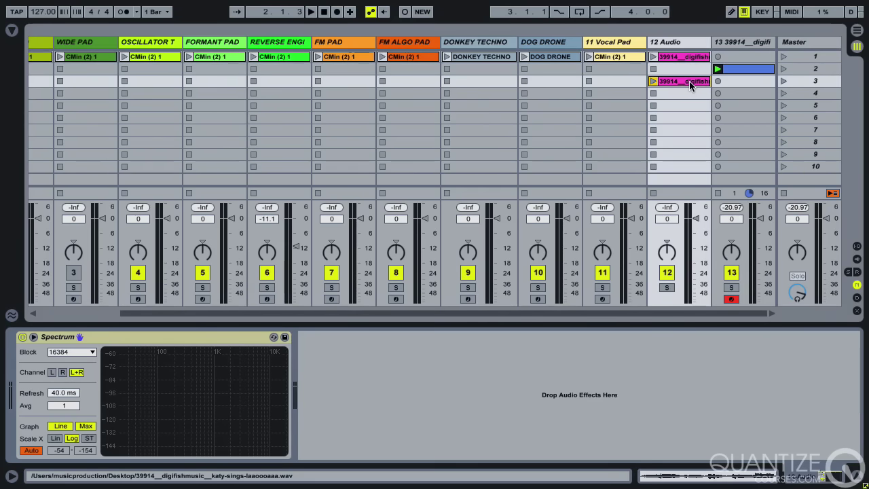
pyautogui.doubleClick(689, 81)
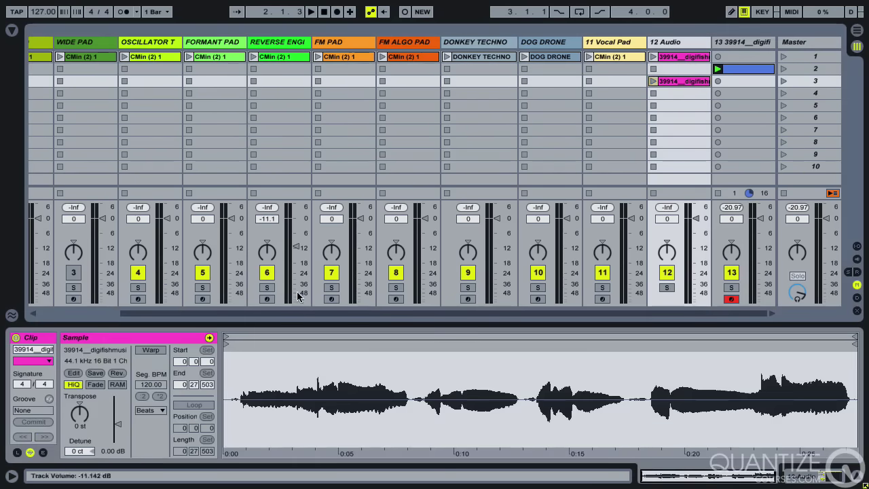
# - Warp the copy in Complex Pro, loop one bar from 1.4.1 to 2.4.1, and transpose +4 st
pyautogui.click(144, 351)
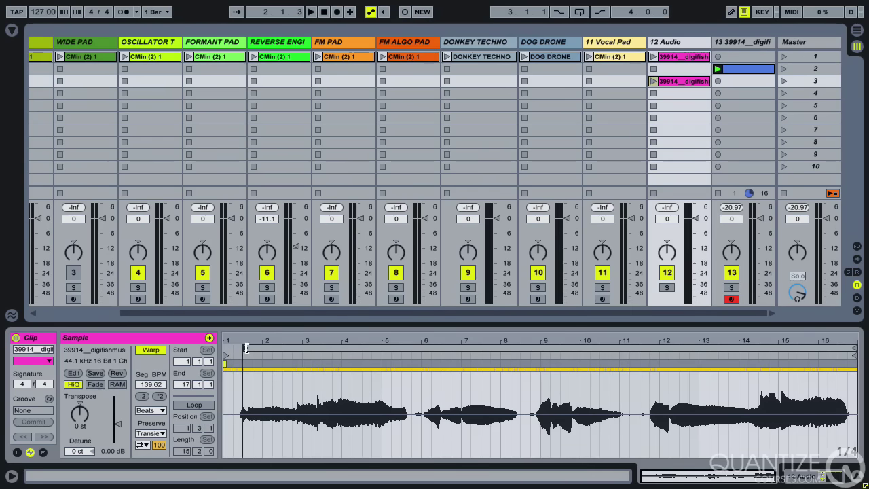
pyautogui.moveTo(228, 356); pyautogui.dragTo(252, 355)
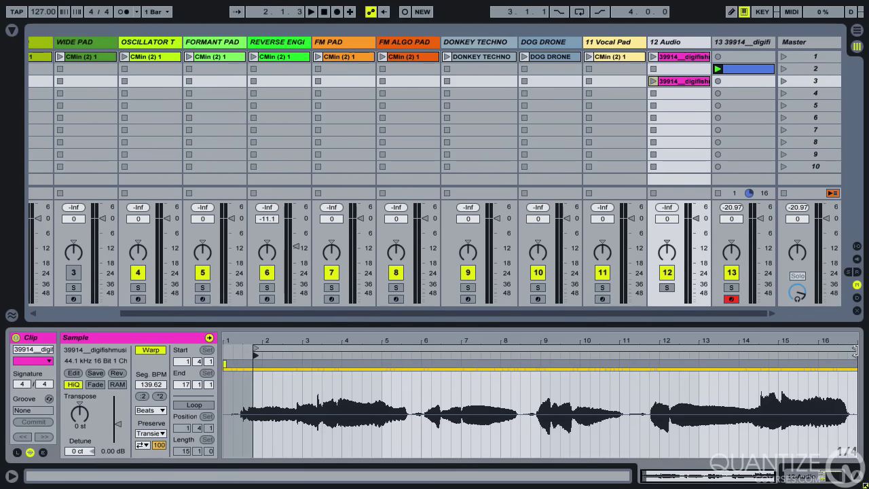
pyautogui.moveTo(855, 351)
pyautogui.mouseDown()
pyautogui.moveTo(291, 350)
pyautogui.moveTo(294, 363)
pyautogui.mouseUp()
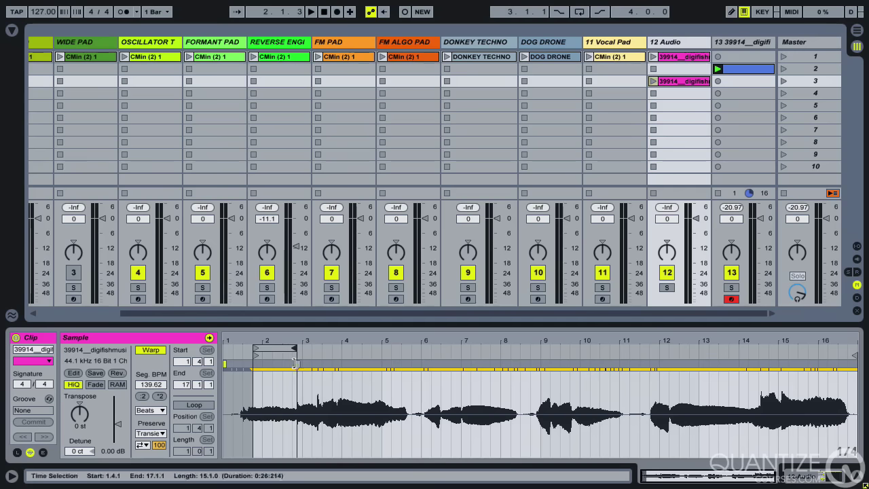
pyautogui.click(184, 406)
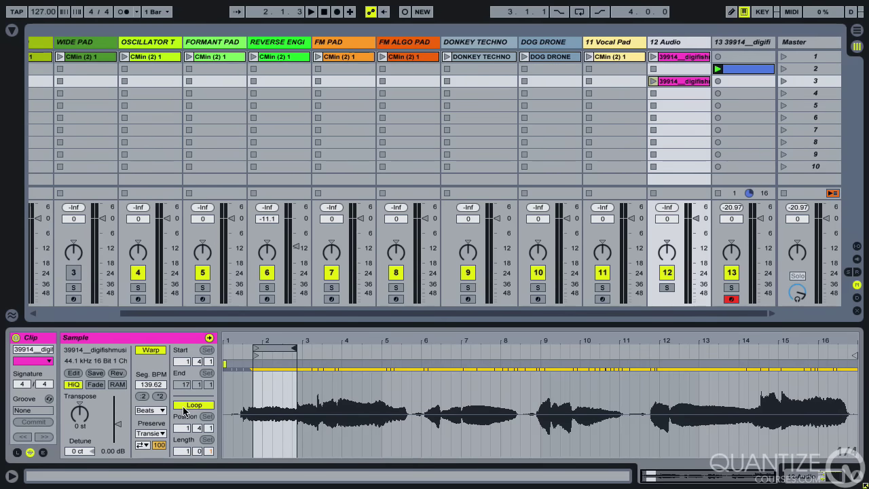
pyautogui.click(151, 410)
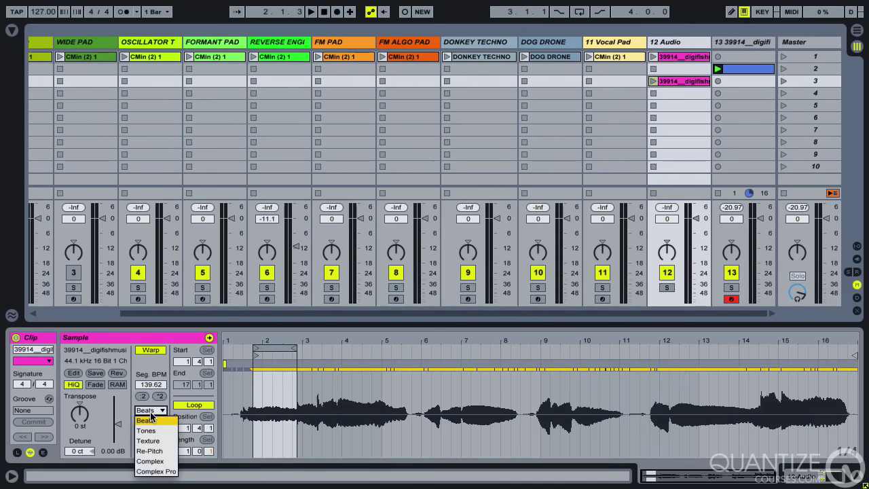
pyautogui.click(155, 471)
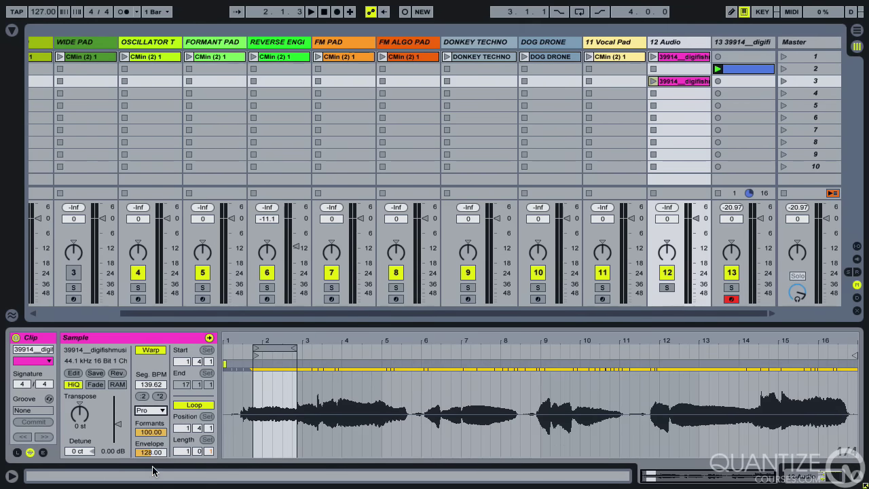
pyautogui.click(79, 424)
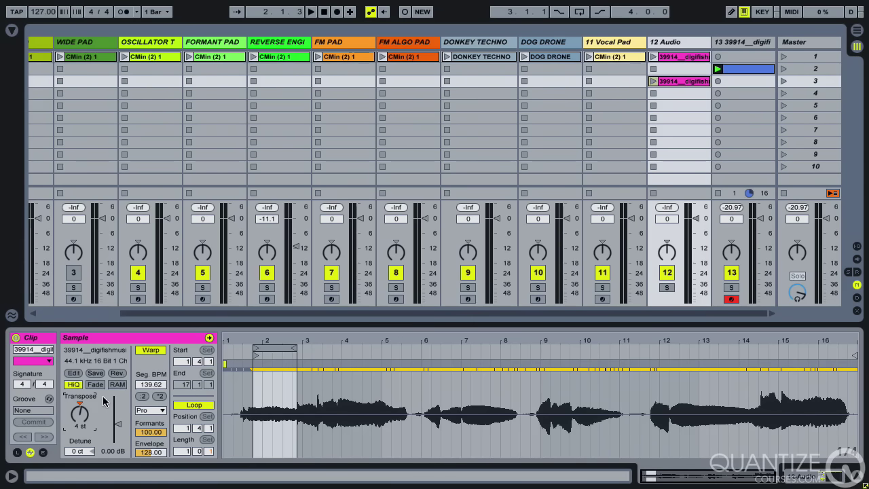
# - Launch scene 3 and raise the Complex Pro Envelope from 128 to 256
pyautogui.click(784, 81)
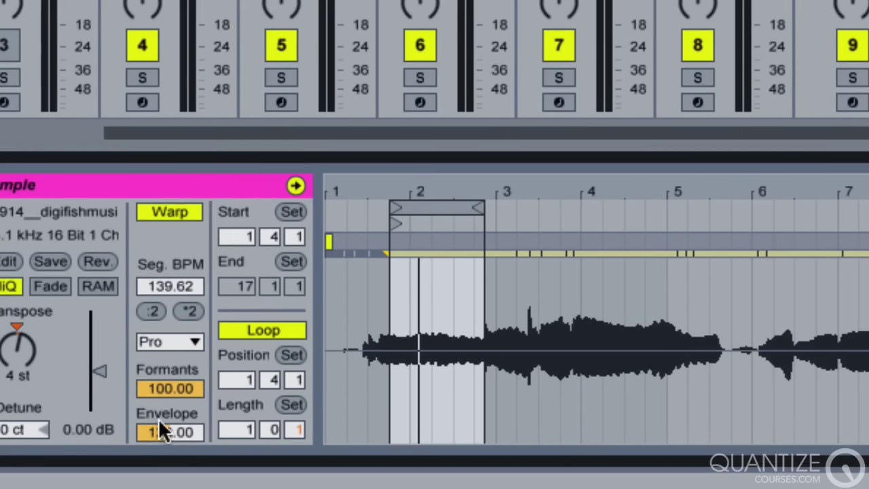
pyautogui.click(188, 428)
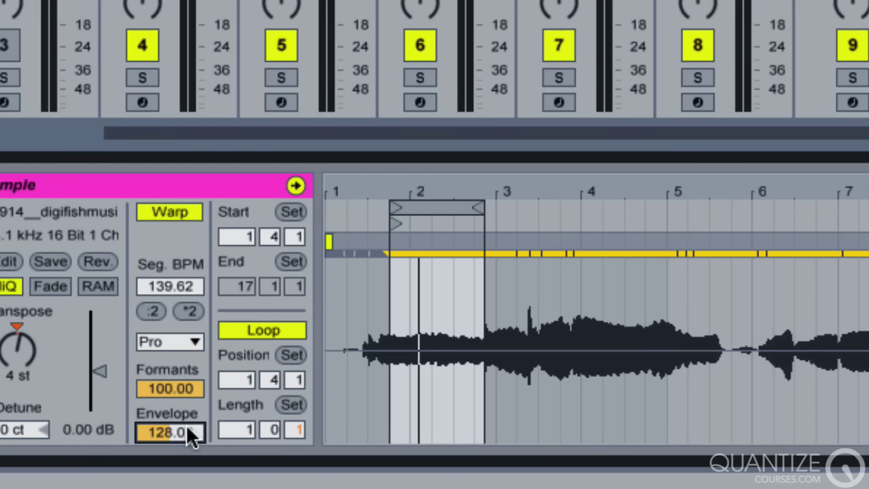
pyautogui.moveTo(186, 424); pyautogui.dragTo(187, 316)
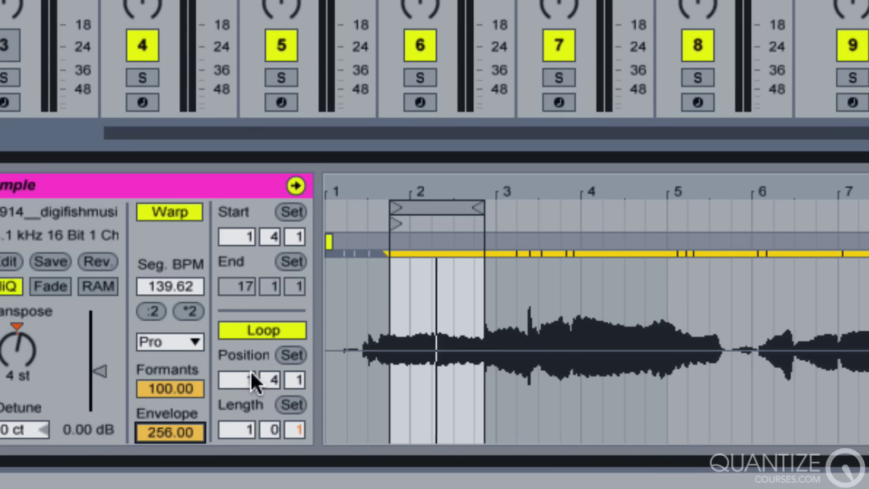
# - Try Envelope values of 8 and 256, then settle it around 102
pyautogui.write('8')
pyautogui.press('Return')
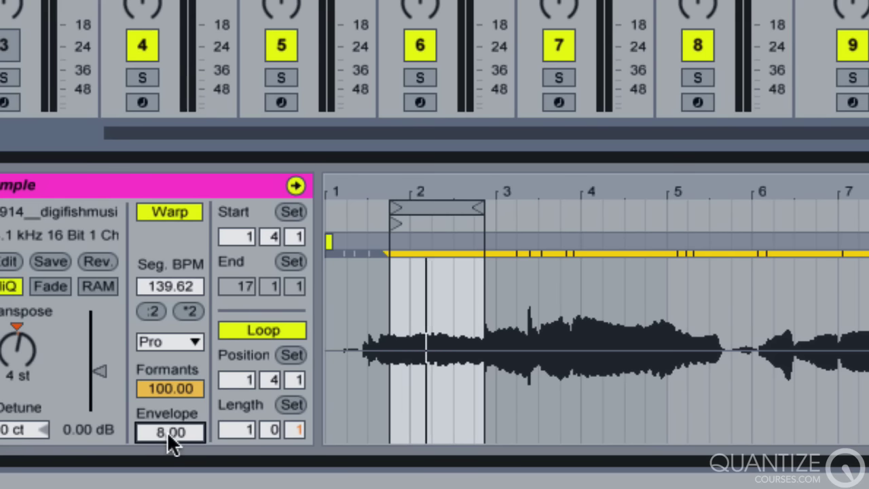
pyautogui.moveTo(167, 431); pyautogui.dragTo(170, 166)
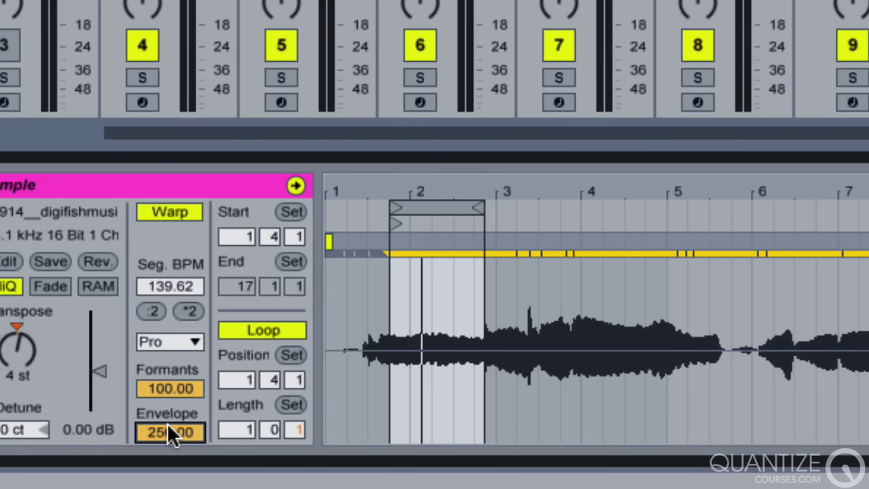
pyautogui.moveTo(167, 423); pyautogui.dragTo(188, 457)
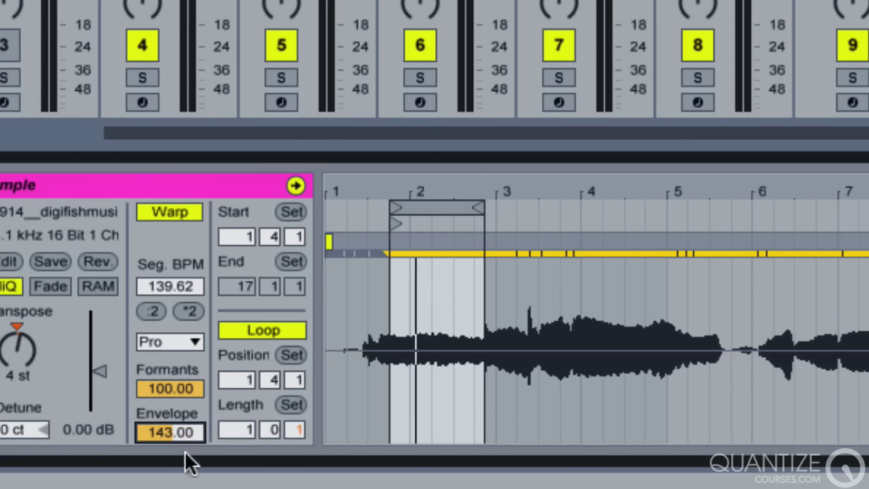
pyautogui.moveTo(186, 428)
pyautogui.mouseDown()
pyautogui.moveTo(187, 463)
pyautogui.moveTo(186, 431)
pyautogui.mouseUp()
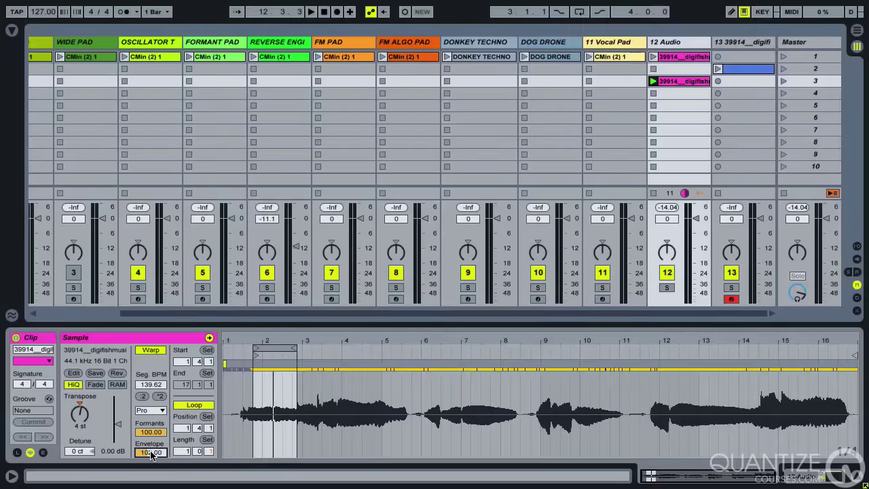
# - Widen the clip loop to three bars from bar 1, then freeze and flatten track 12
pyautogui.moveTo(254, 347); pyautogui.dragTo(224, 345)
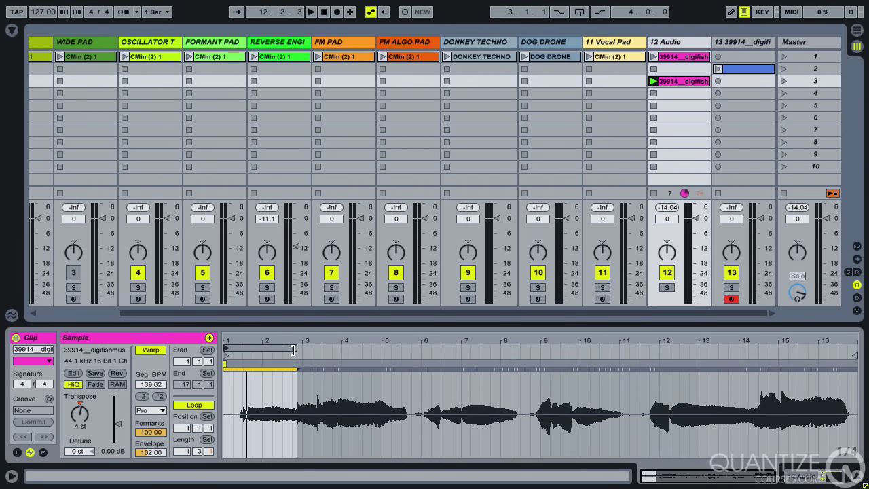
pyautogui.moveTo(295, 348); pyautogui.dragTo(416, 352)
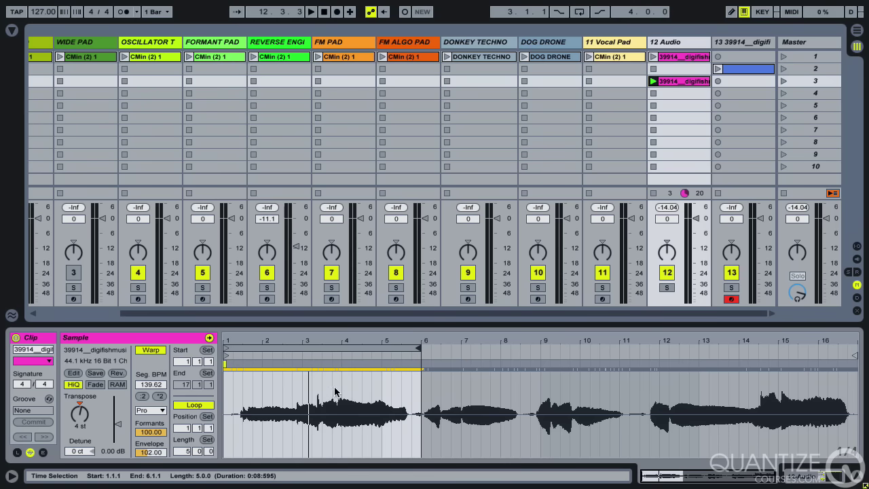
pyautogui.rightClick(673, 43)
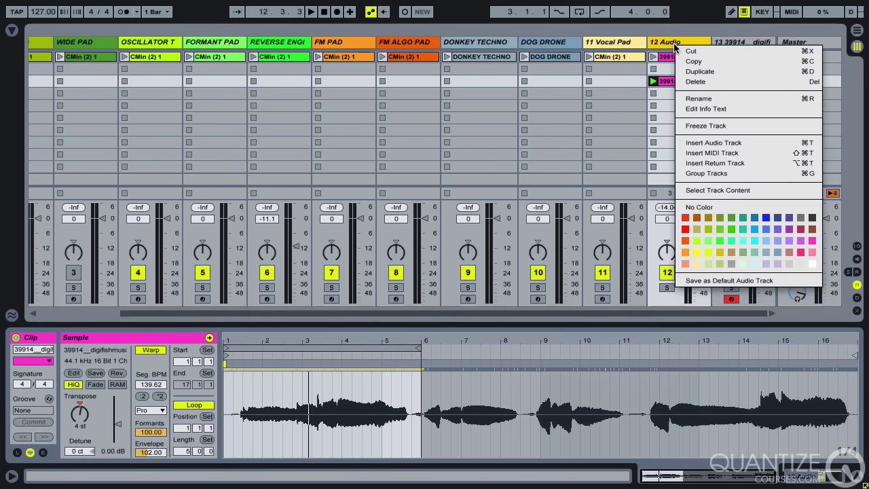
pyautogui.click(703, 126)
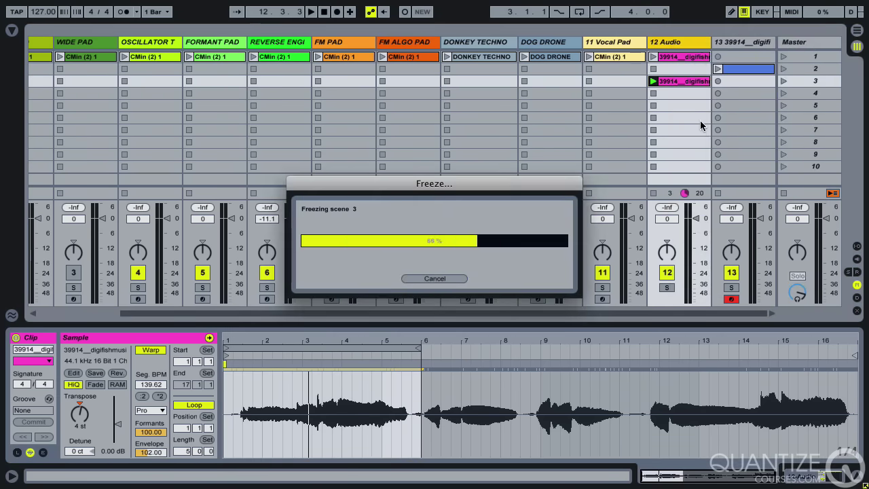
pyautogui.rightClick(685, 44)
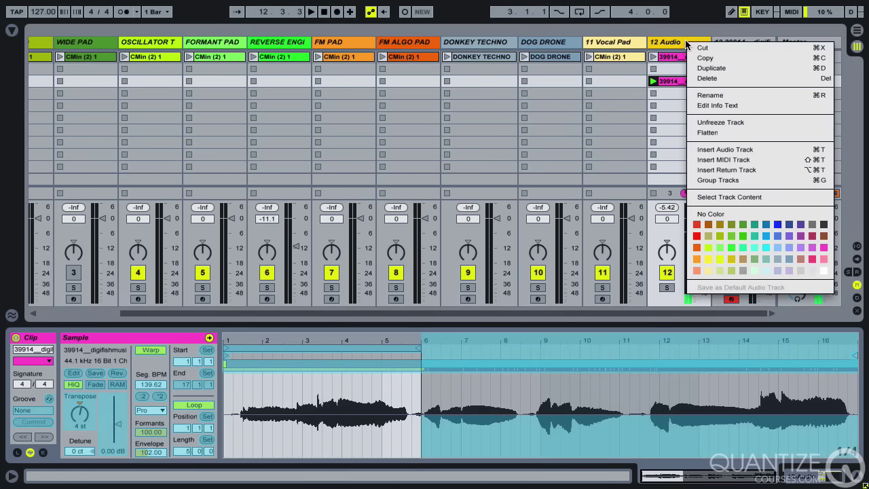
pyautogui.click(703, 133)
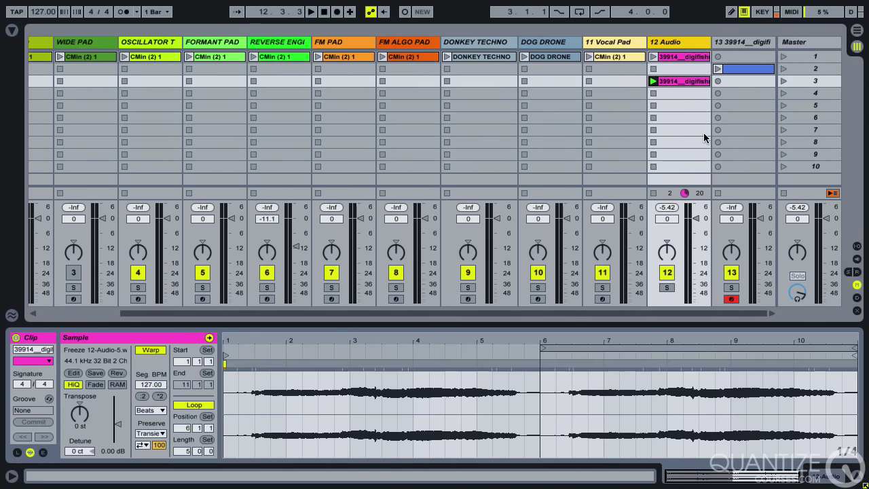
# - Load the Freeze 12-Audio-5 file into track 13's Sampler, sustain-looping from 66671 to 133342
pyautogui.doubleClick(740, 44)
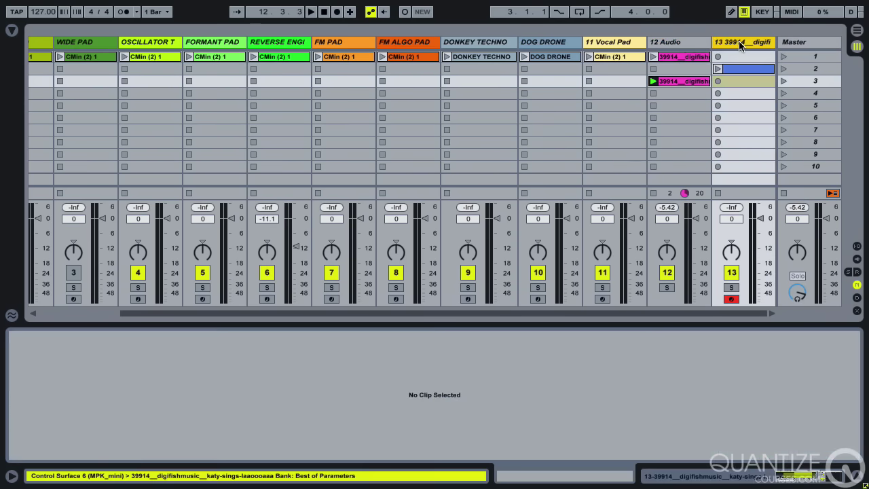
pyautogui.moveTo(678, 83); pyautogui.dragTo(284, 375)
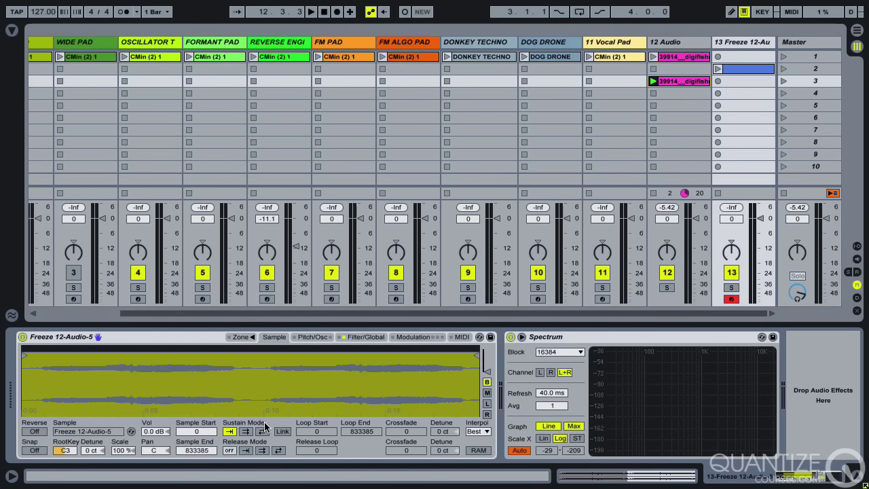
pyautogui.click(247, 433)
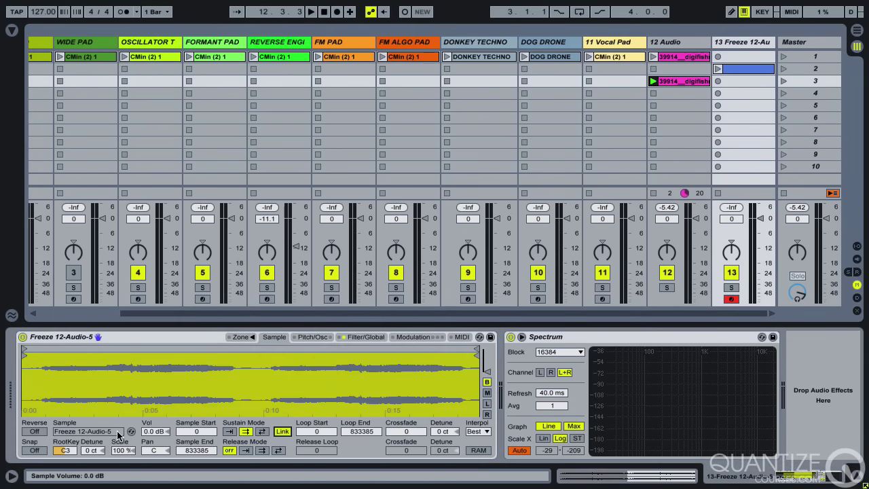
pyautogui.moveTo(24, 348); pyautogui.dragTo(60, 348)
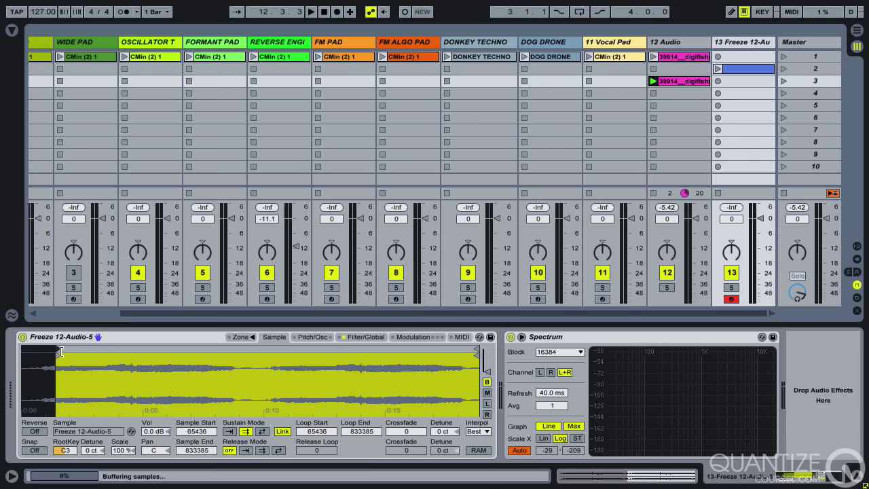
pyautogui.moveTo(477, 350); pyautogui.dragTo(170, 350)
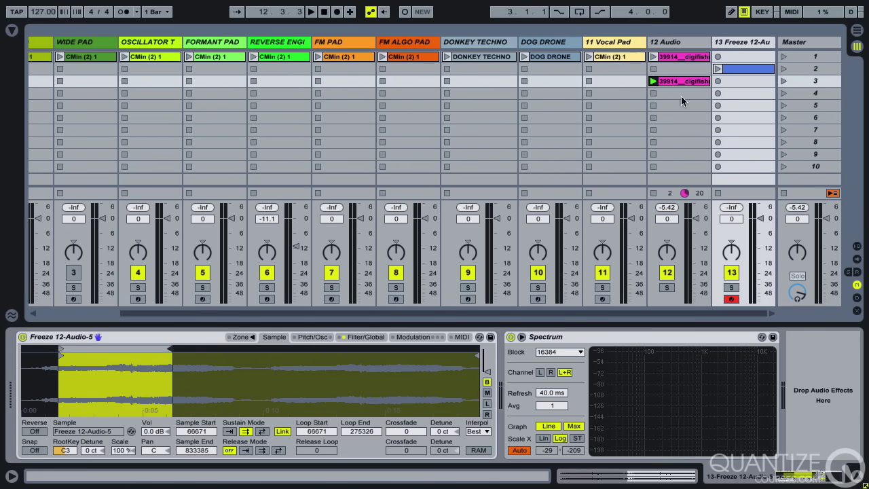
pyautogui.click(785, 70)
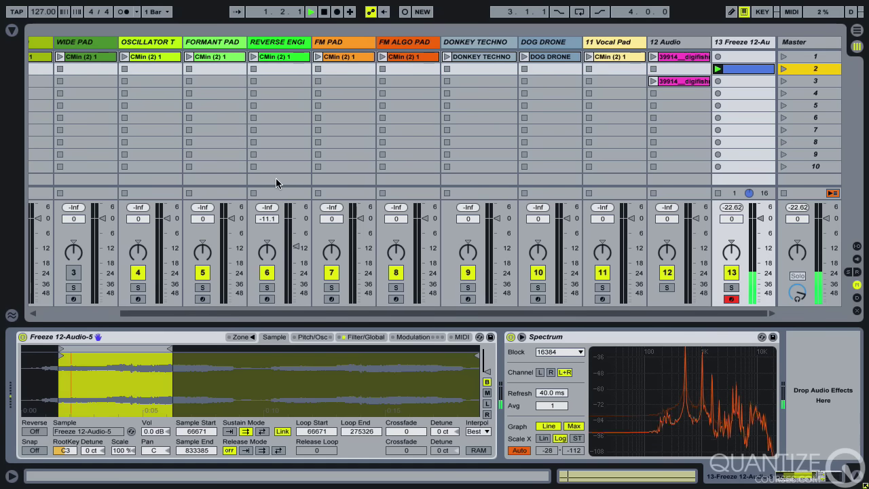
pyautogui.moveTo(169, 349); pyautogui.dragTo(95, 349)
# - Zoom into the played region and pull the sustain loop end to 123875, adding a crossfade
pyautogui.rightClick(88, 374)
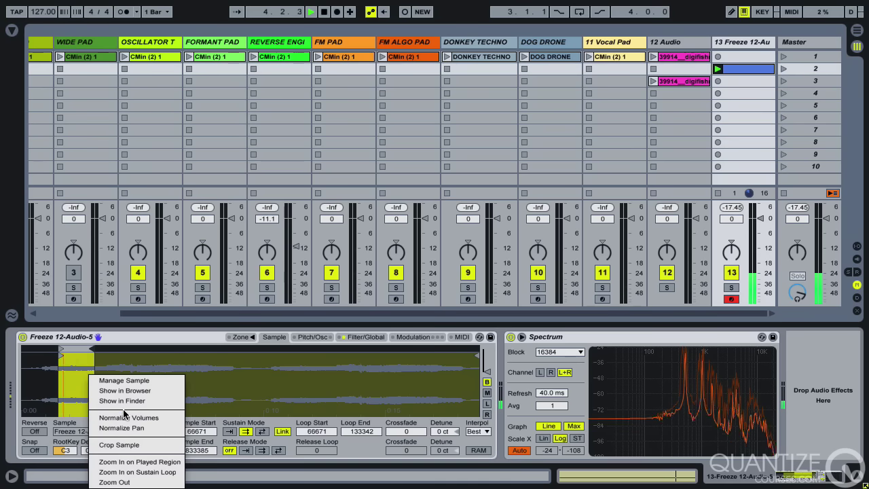
pyautogui.click(122, 462)
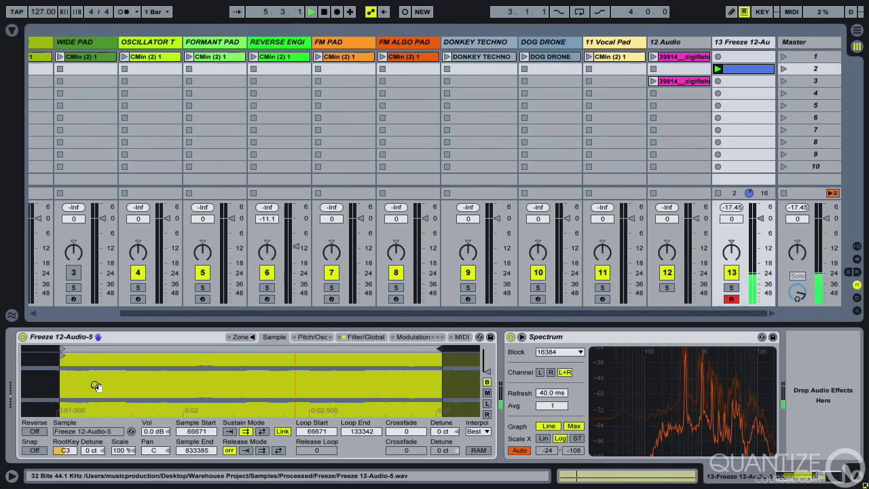
pyautogui.moveTo(178, 383); pyautogui.dragTo(190, 339)
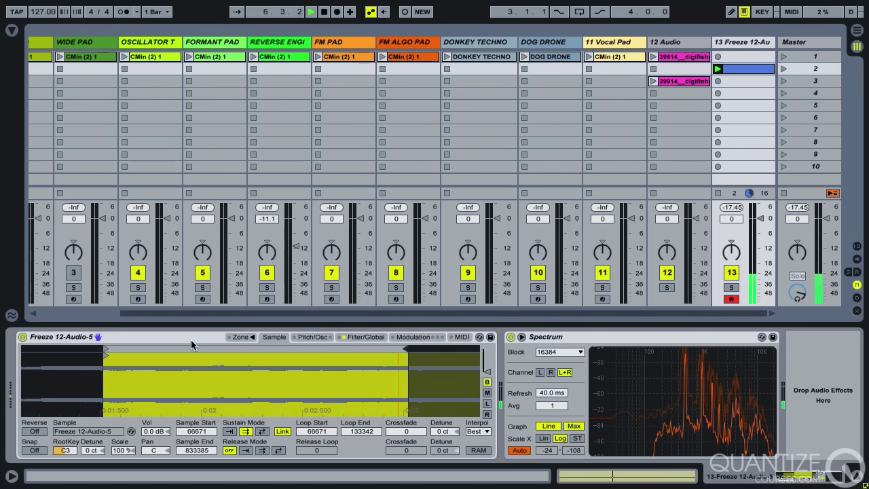
pyautogui.moveTo(405, 349); pyautogui.dragTo(368, 348)
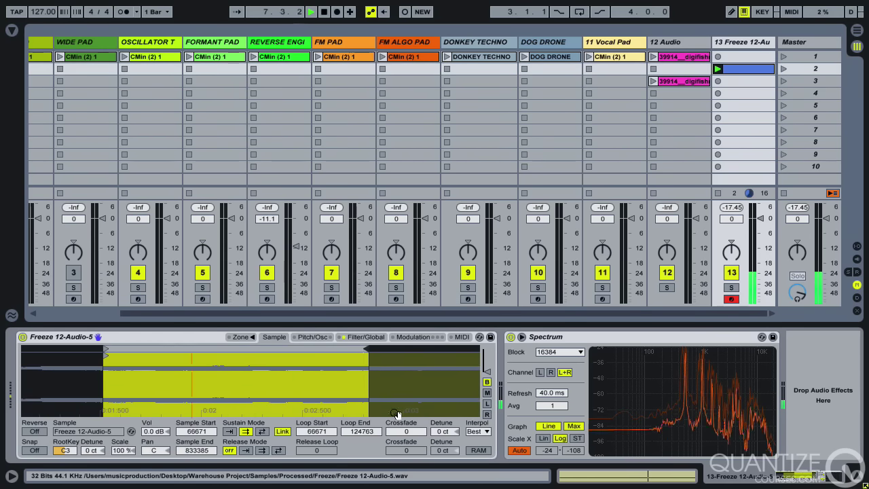
pyautogui.moveTo(405, 431); pyautogui.dragTo(396, 378)
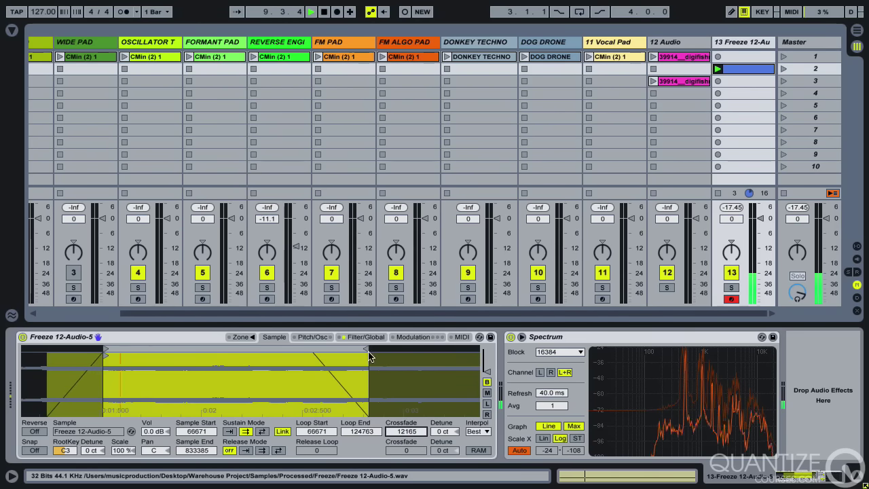
pyautogui.moveTo(366, 350); pyautogui.dragTo(363, 349)
# - Move the loop start to 71105 and set the loop crossfade to 16056 samples
pyautogui.moveTo(202, 401)
pyautogui.mouseDown()
pyautogui.moveTo(326, 395)
pyautogui.moveTo(317, 380)
pyautogui.mouseUp()
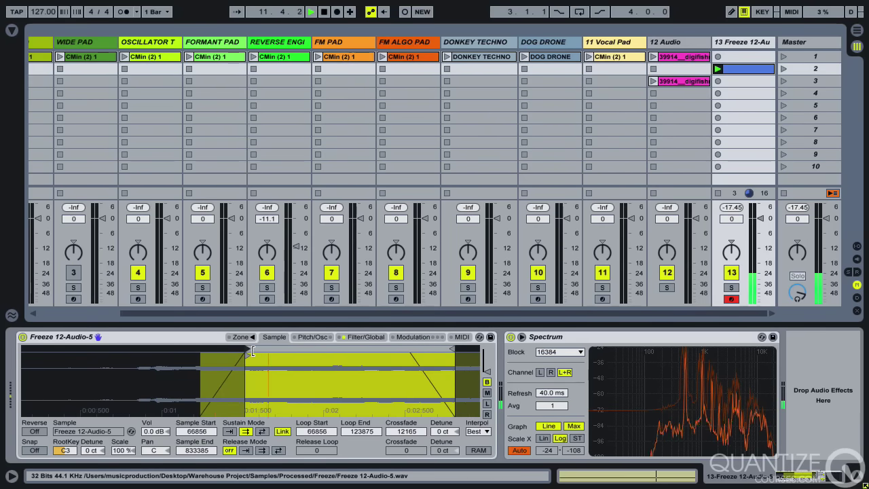
pyautogui.moveTo(246, 349); pyautogui.dragTo(295, 353)
pyautogui.moveTo(407, 432); pyautogui.dragTo(401, 396)
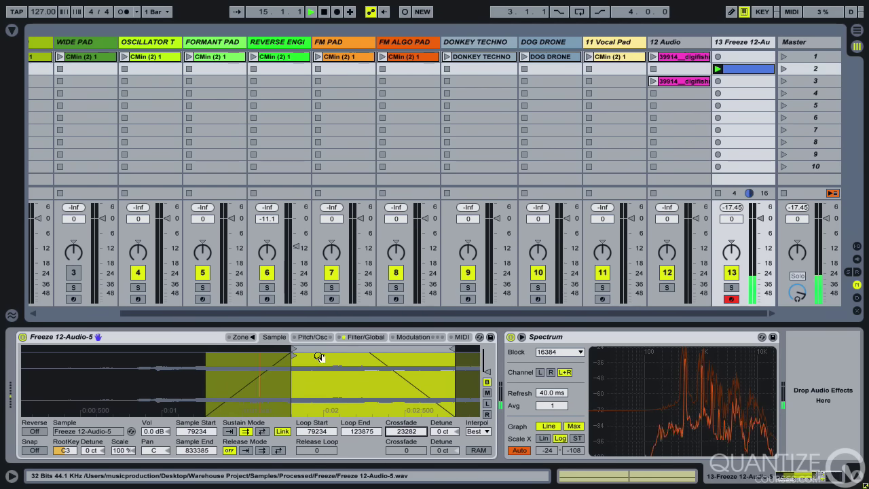
pyautogui.moveTo(293, 349); pyautogui.dragTo(287, 349)
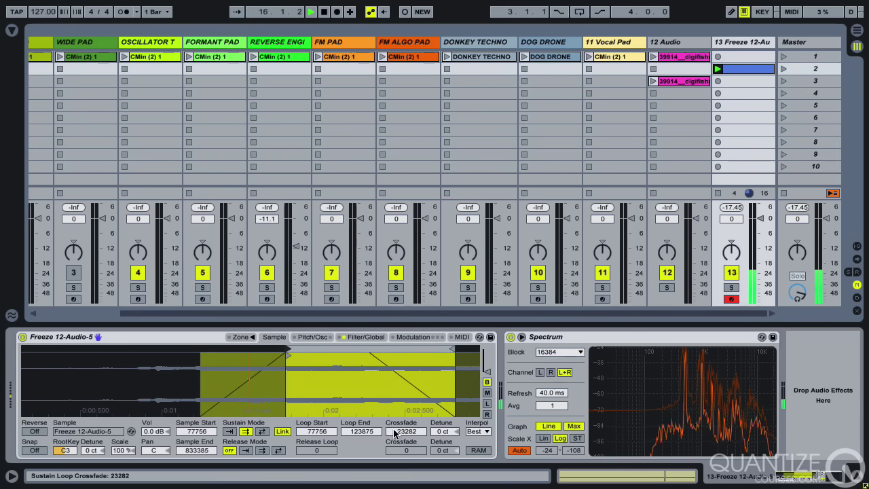
pyautogui.moveTo(405, 432); pyautogui.dragTo(402, 467)
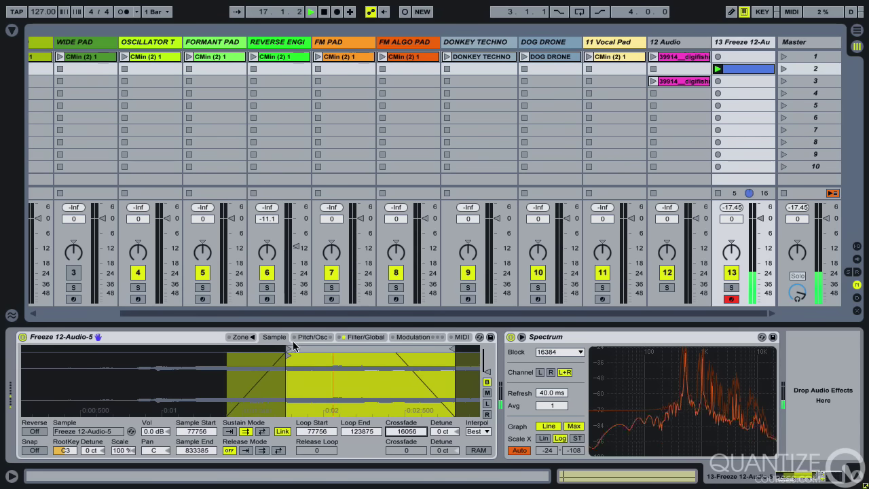
pyautogui.moveTo(287, 348)
pyautogui.mouseDown()
pyautogui.moveTo(239, 348)
pyautogui.moveTo(266, 347)
pyautogui.mouseUp()
# - Extend the sustain loop end to 153249 and play the loop to hear it
pyautogui.press('space')
pyautogui.hscroll(5, 336, 354)
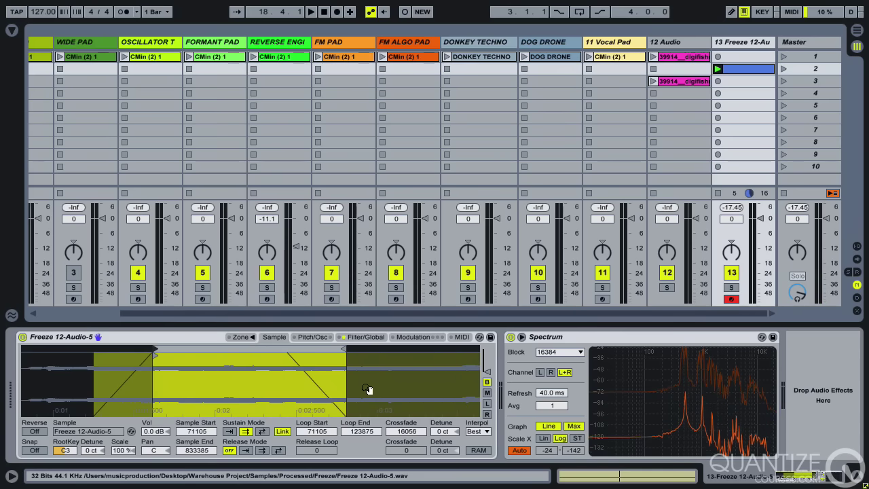
pyautogui.moveTo(336, 354); pyautogui.dragTo(449, 348)
pyautogui.press('space')
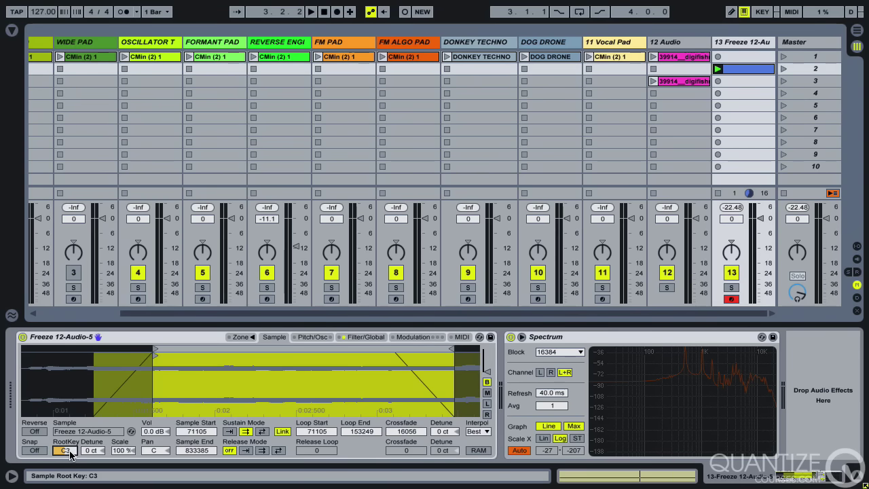
# - Raise the sample's root key to G3 and audition the pitch
pyautogui.moveTo(71, 446); pyautogui.dragTo(71, 438)
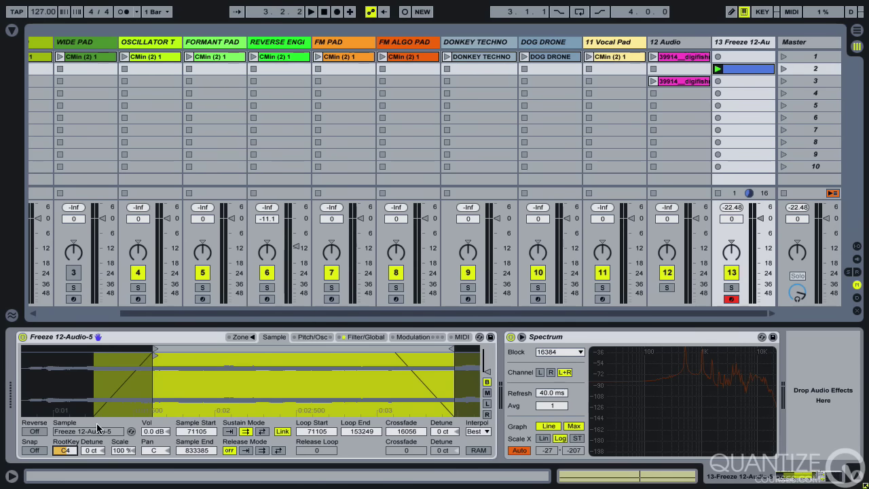
pyautogui.press('space')
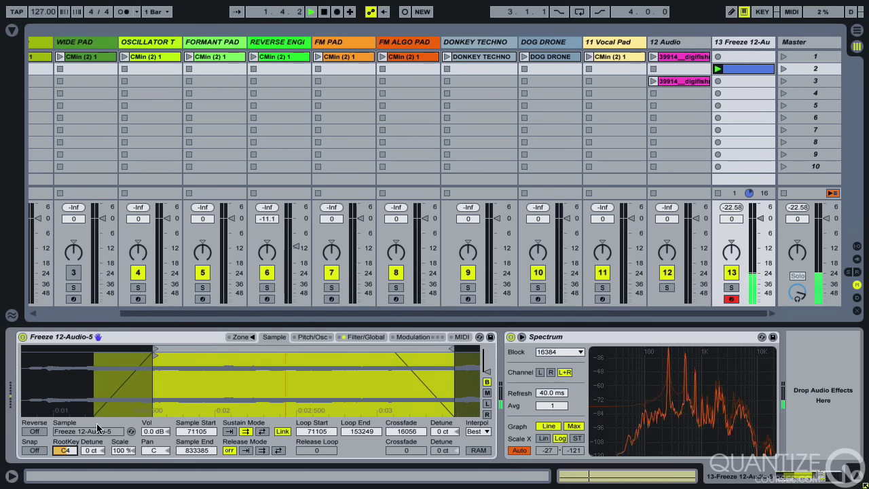
pyautogui.press('space')
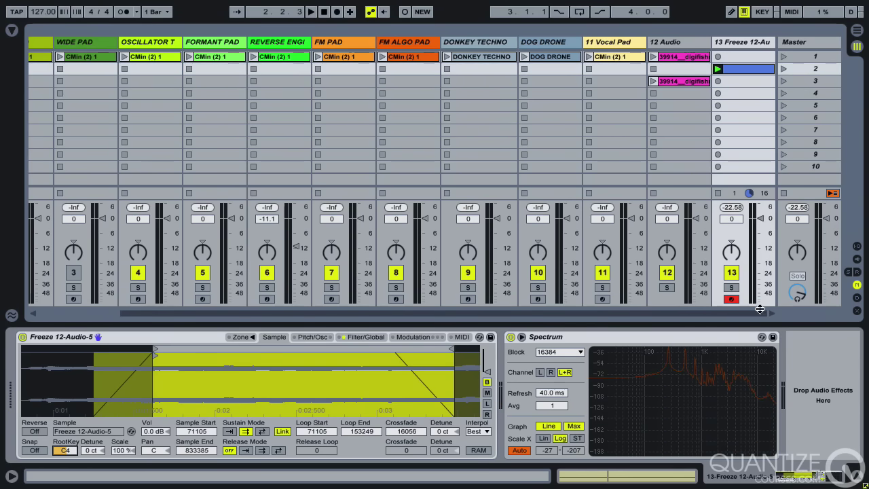
# - Copy the CMin (2) 1 clip into track 13 slot 4, launch scene 4, and set the root key to C3
pyautogui.moveTo(623, 58); pyautogui.dragTo(745, 94)
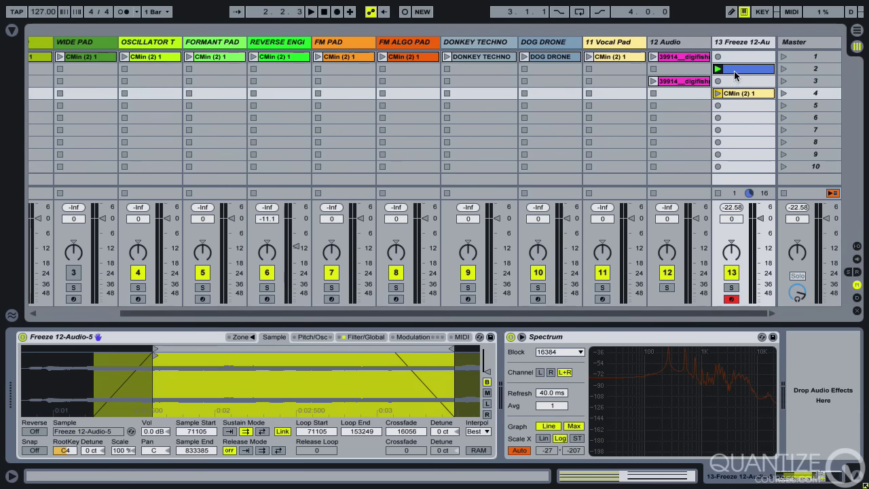
pyautogui.click(784, 94)
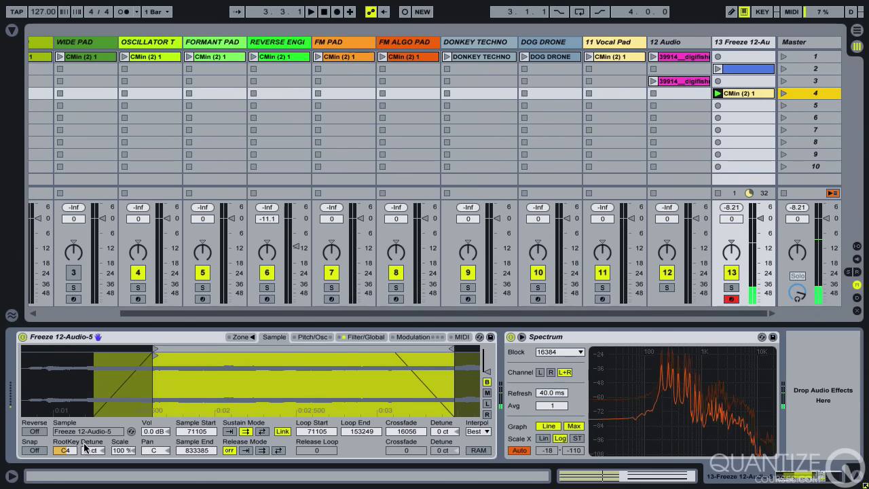
pyautogui.moveTo(59, 453); pyautogui.dragTo(60, 475)
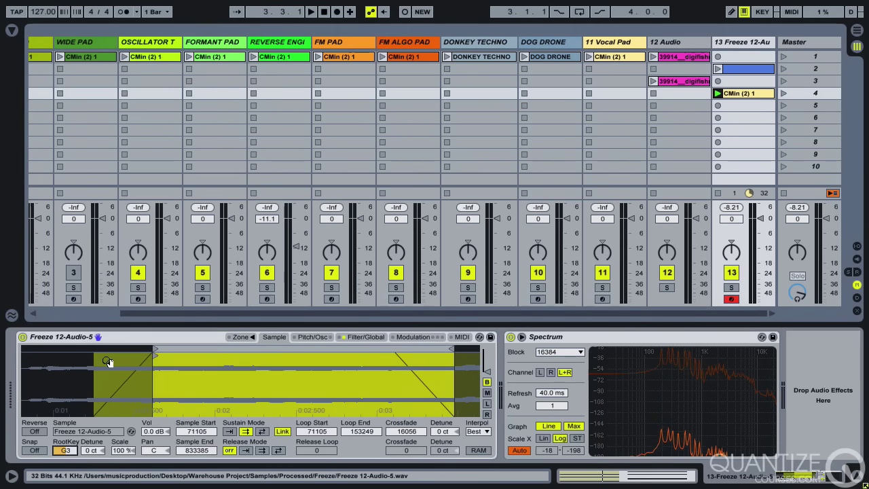
pyautogui.press('Down')
pyautogui.press('Down')
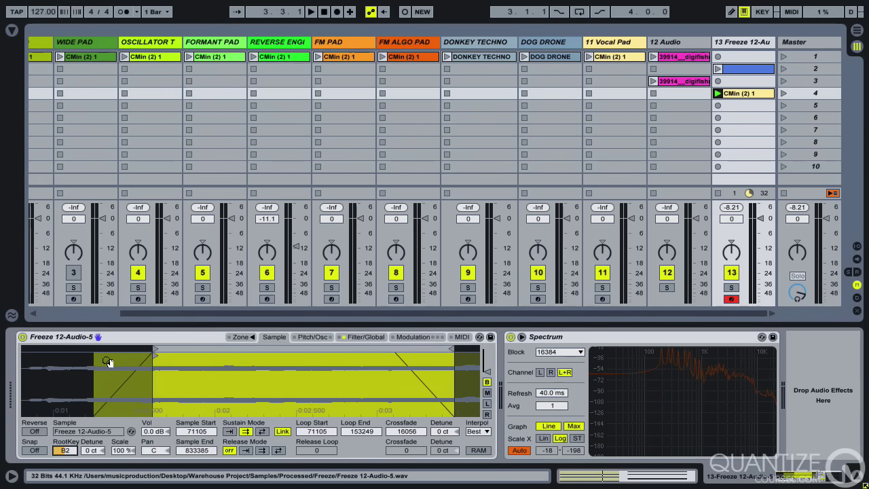
pyautogui.press('space')
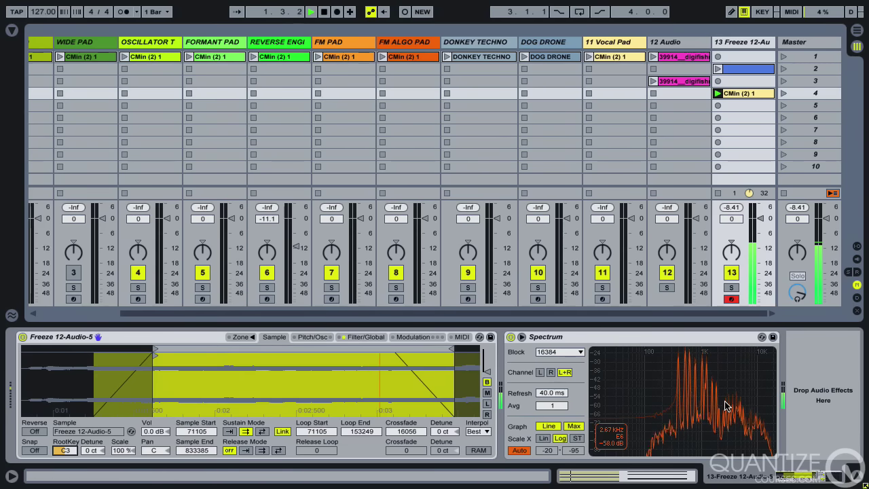
pyautogui.press('space')
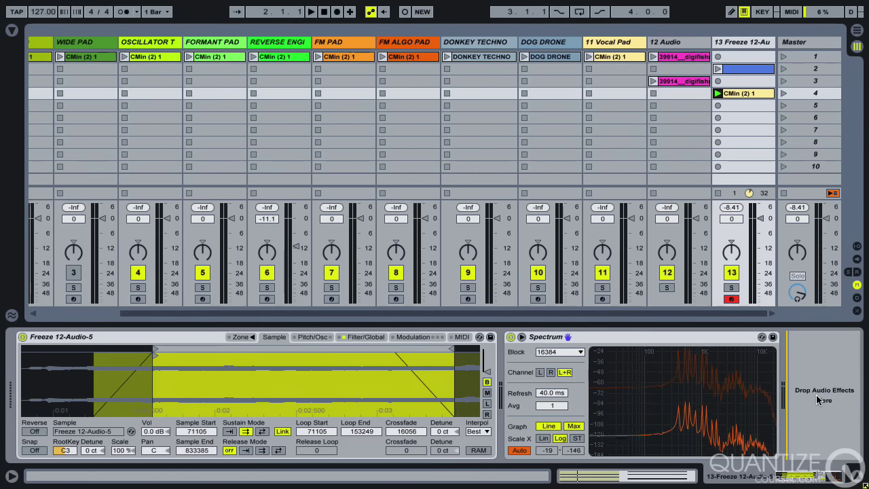
pyautogui.click(538, 388)
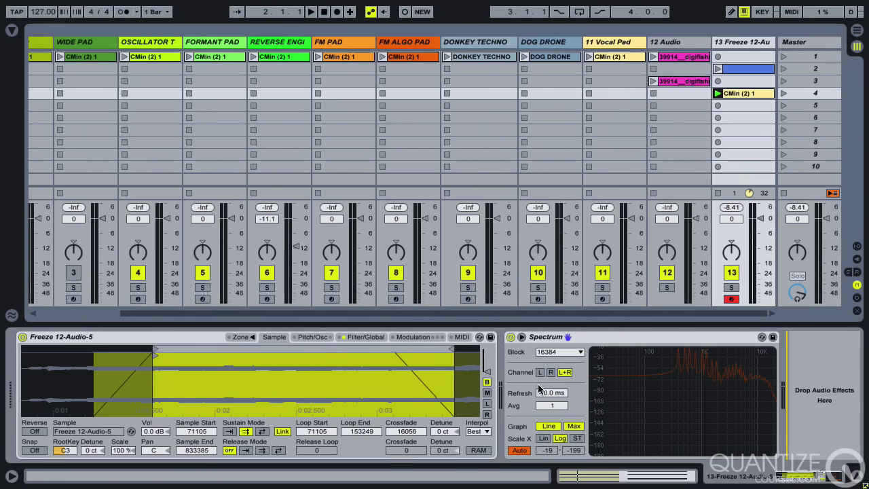
# - Load Ping Pong Delay via a 'ping' search and place it before the Spectrum
pyautogui.hotkey('ctrl', 'f')
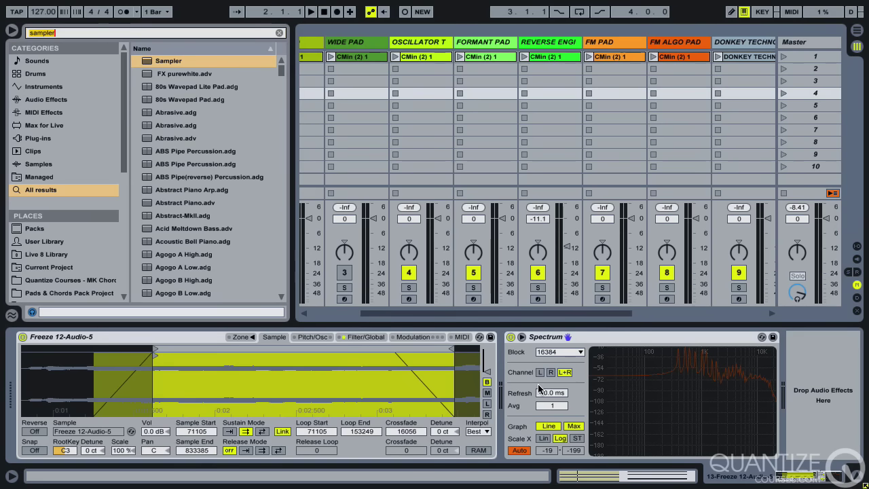
pyautogui.write('ping')
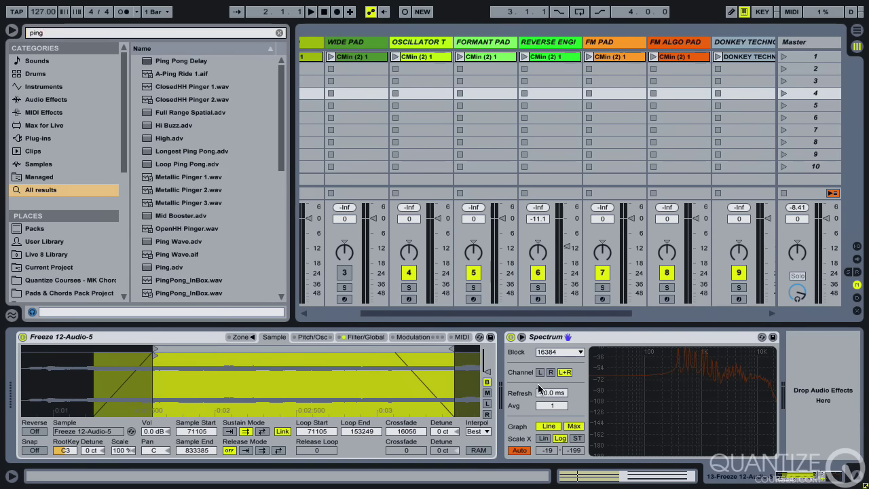
pyautogui.press('Down')
pyautogui.press('Return')
pyautogui.click(802, 357)
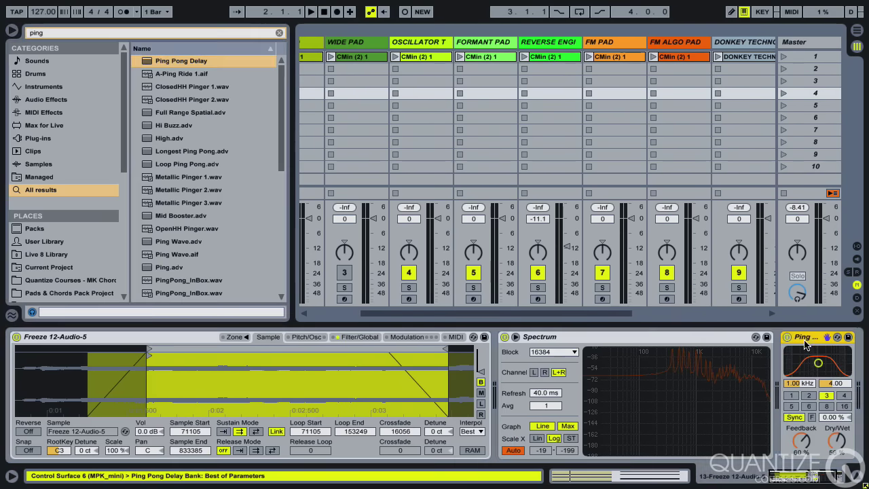
pyautogui.moveTo(523, 352); pyautogui.dragTo(538, 361)
# - Audition the delay at 100 % wet, then lower its dry/wet to about 73 %
pyautogui.moveTo(552, 443); pyautogui.dragTo(558, 391)
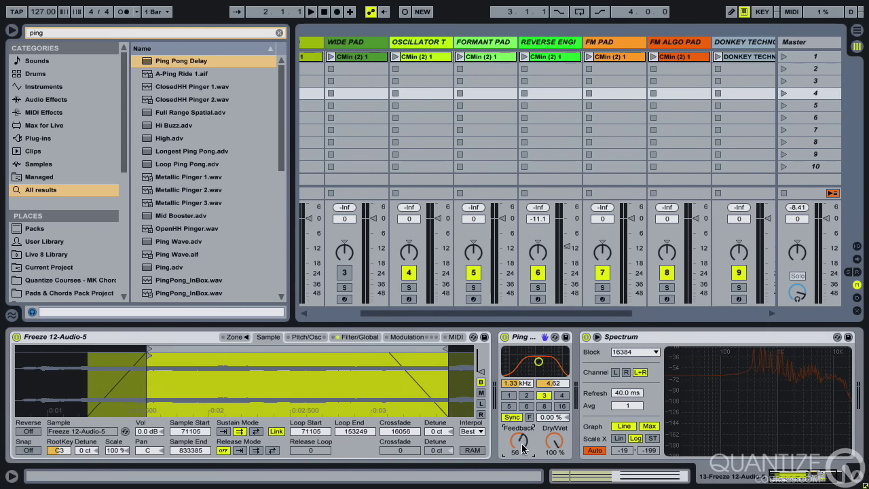
pyautogui.press('space')
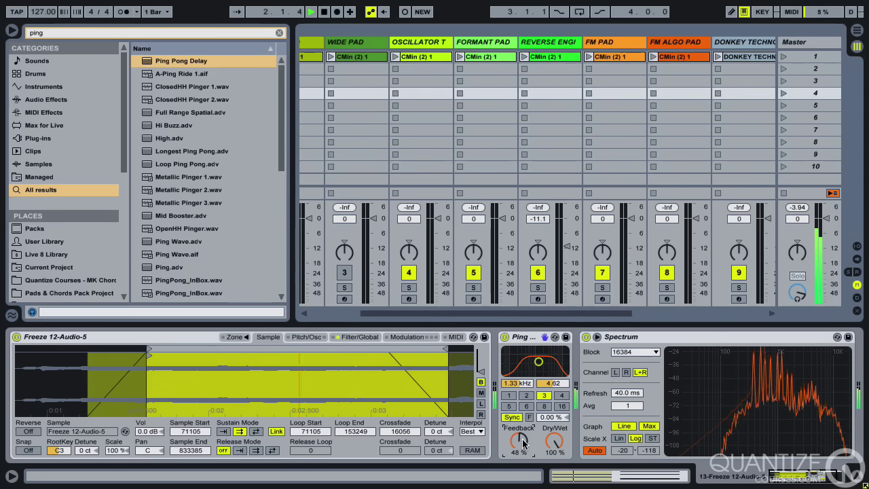
pyautogui.press('space')
pyautogui.moveTo(554, 443); pyautogui.dragTo(553, 469)
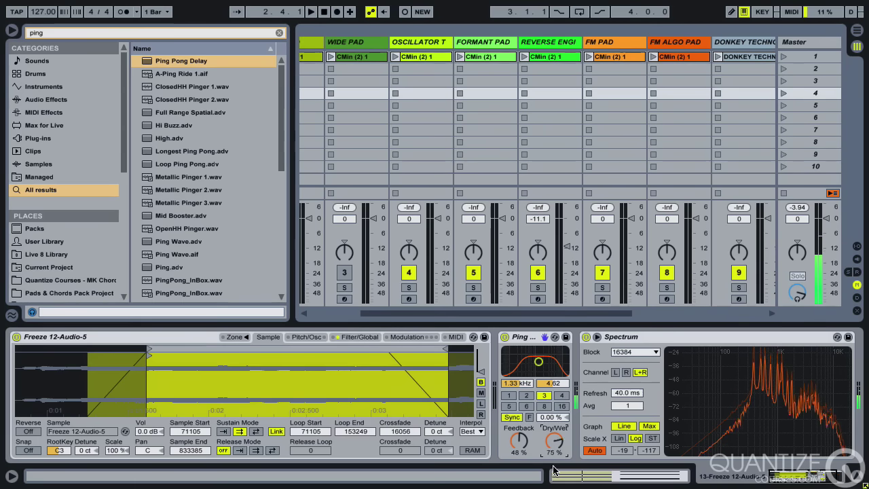
pyautogui.moveTo(555, 432)
pyautogui.mouseDown()
pyautogui.moveTo(555, 442)
pyautogui.moveTo(555, 435)
pyautogui.mouseUp()
pyautogui.press('space')
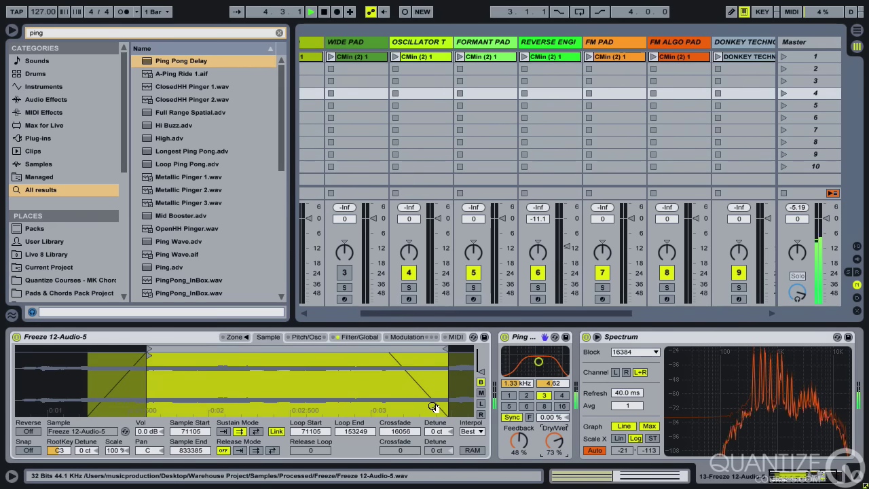
# - Set the Sampler amp envelope attack to 3000 ms and release to 5000 ms
pyautogui.click(366, 337)
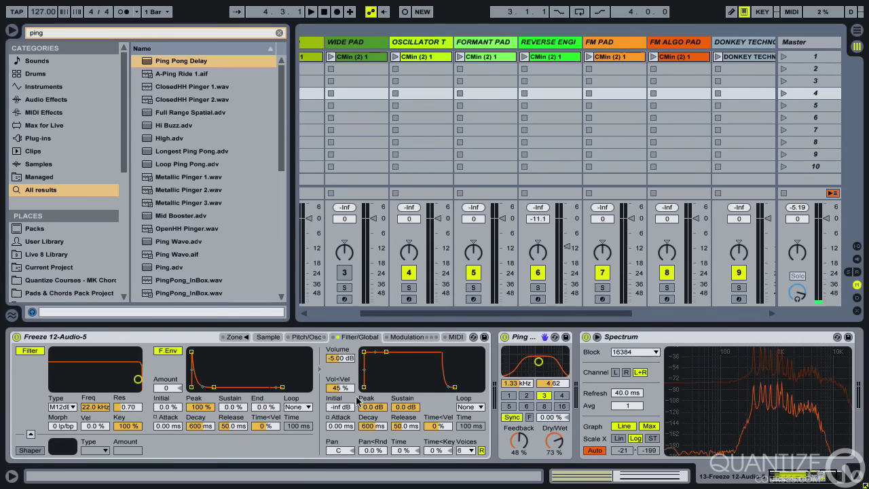
pyautogui.click(338, 426)
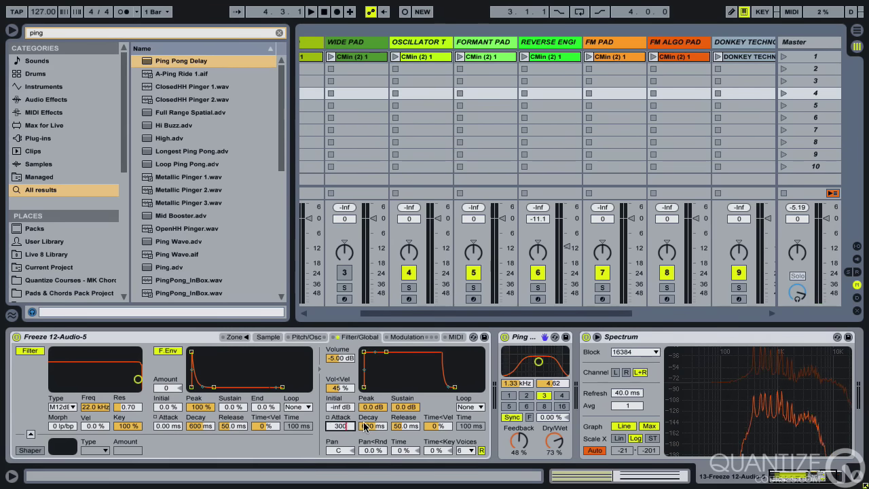
pyautogui.press('Return')
pyautogui.click(405, 426)
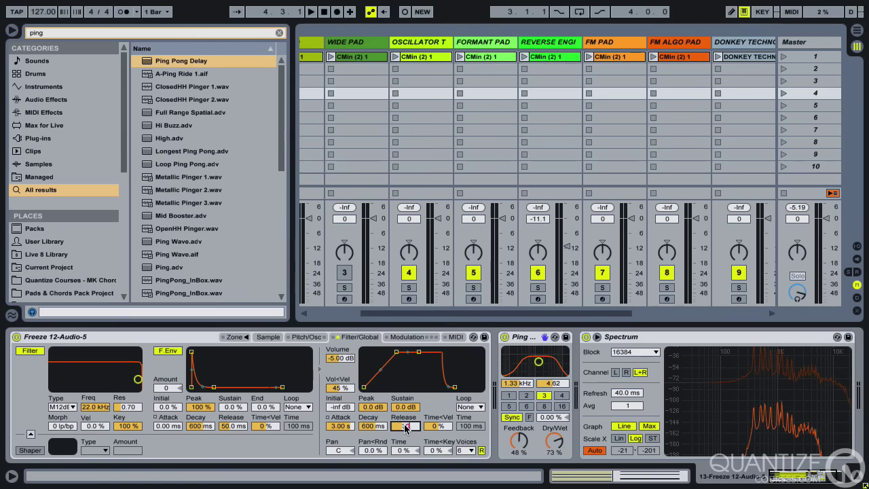
pyautogui.write('3000')
pyautogui.press('Return')
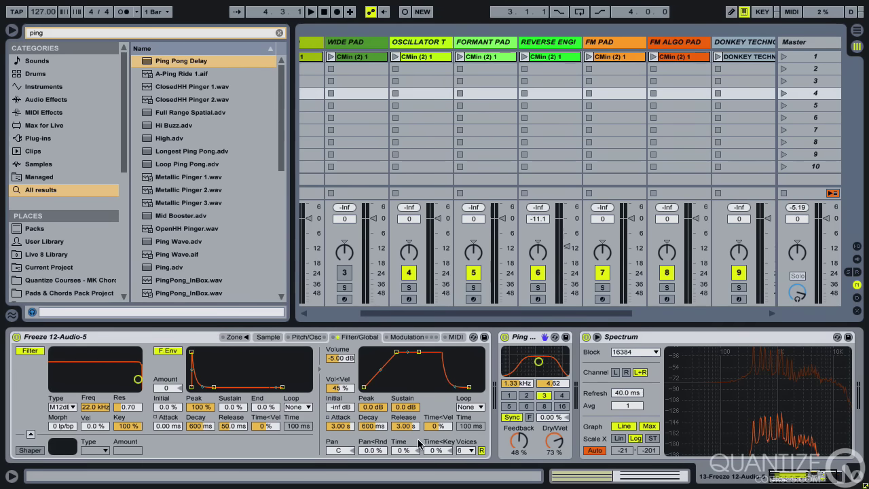
pyautogui.write('5000')
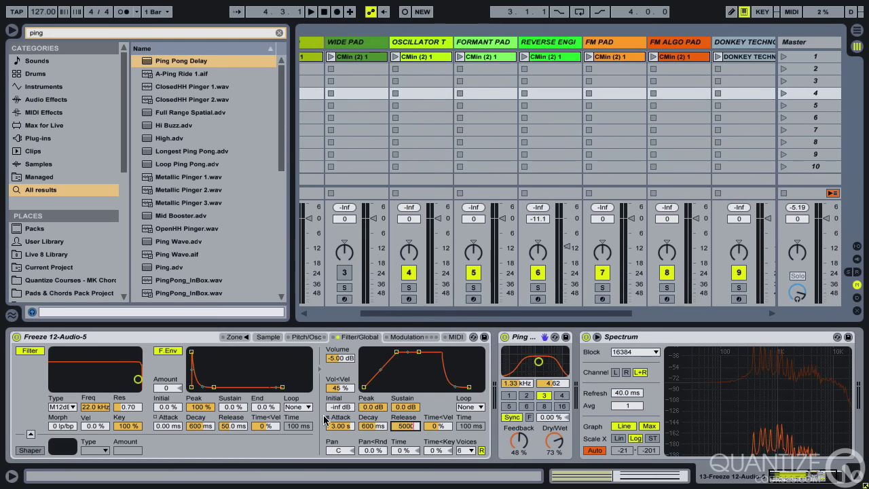
# - Adjust the Sampler output volume to -3.94 dB while the pad plays
pyautogui.click(347, 360)
pyautogui.scroll(-4, 347, 366)
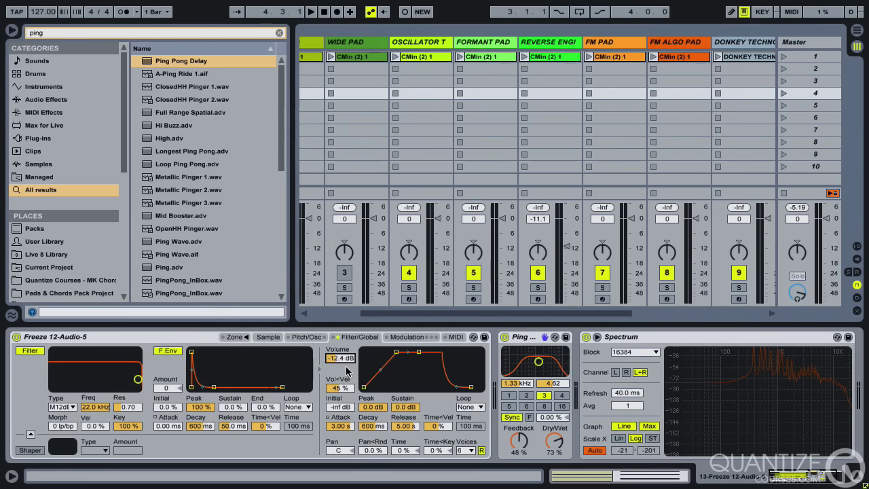
pyautogui.press('space')
pyautogui.scroll(1, 341, 360)
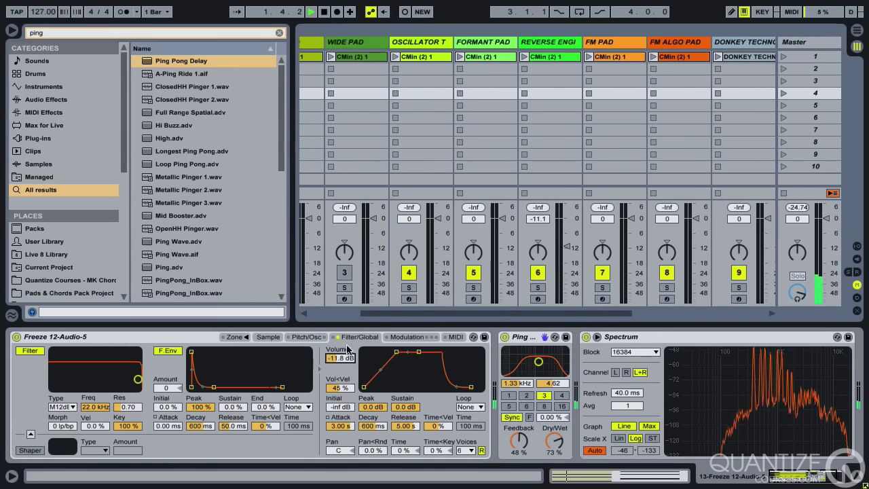
pyautogui.scroll(8, 341, 358)
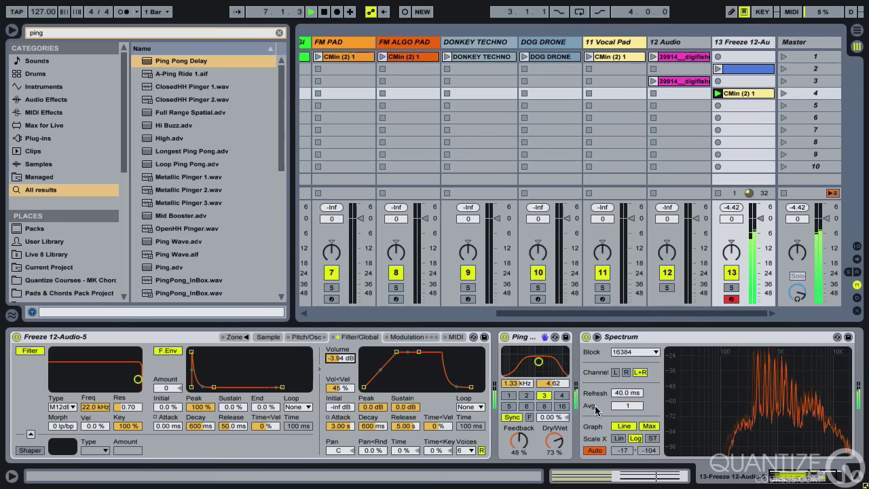
# - Load a Reverb onto the track via a 'rever' browser search
pyautogui.hotkey('ctrl', 'f')
pyautogui.write('re')
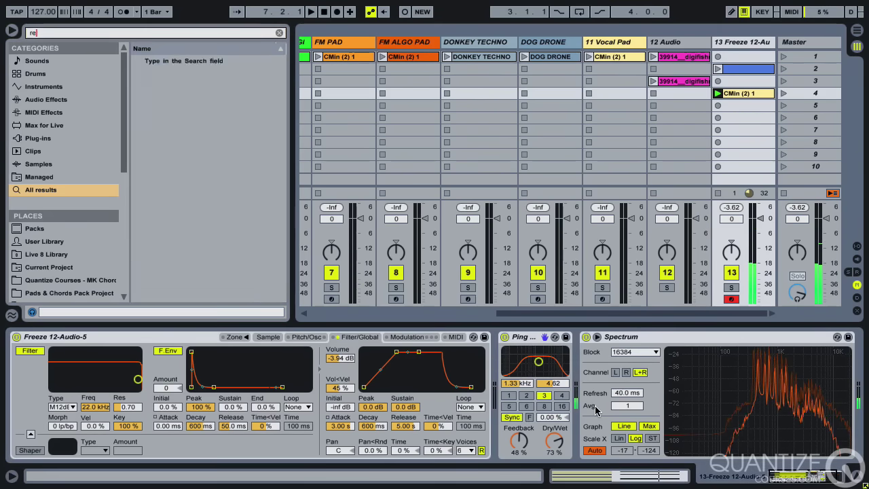
pyautogui.write('ver')
pyautogui.press('Down')
pyautogui.press('Return')
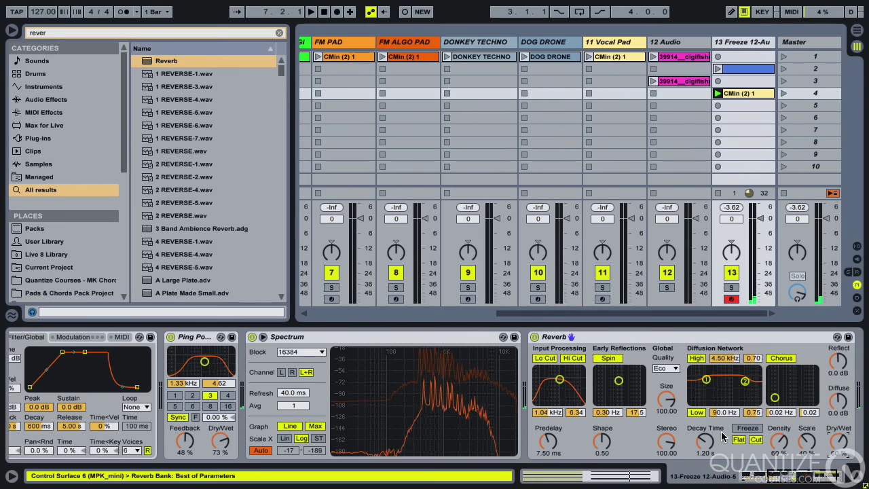
# - Set Reverb decay 4.55 s, size 500, stereo 120, High quality, and diffusion low point 279 Hz
pyautogui.moveTo(705, 440); pyautogui.dragTo(669, 433)
pyautogui.moveTo(667, 399); pyautogui.dragTo(675, 367)
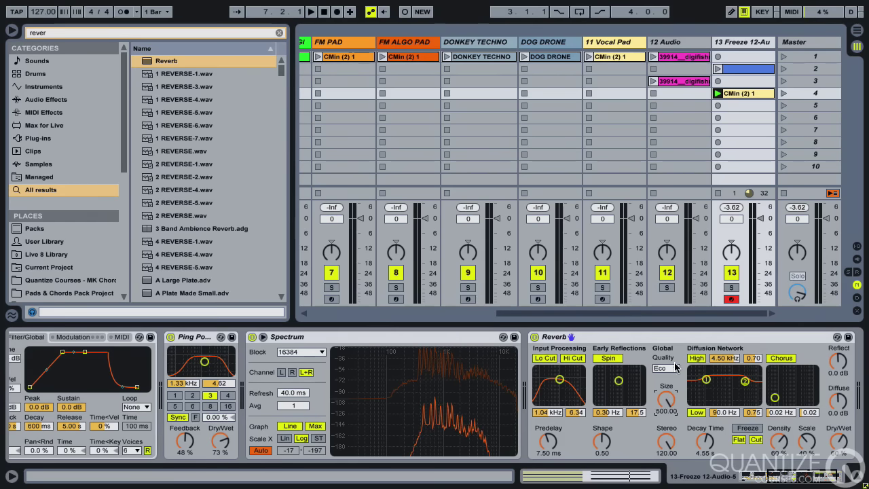
pyautogui.click(676, 367)
pyautogui.click(665, 402)
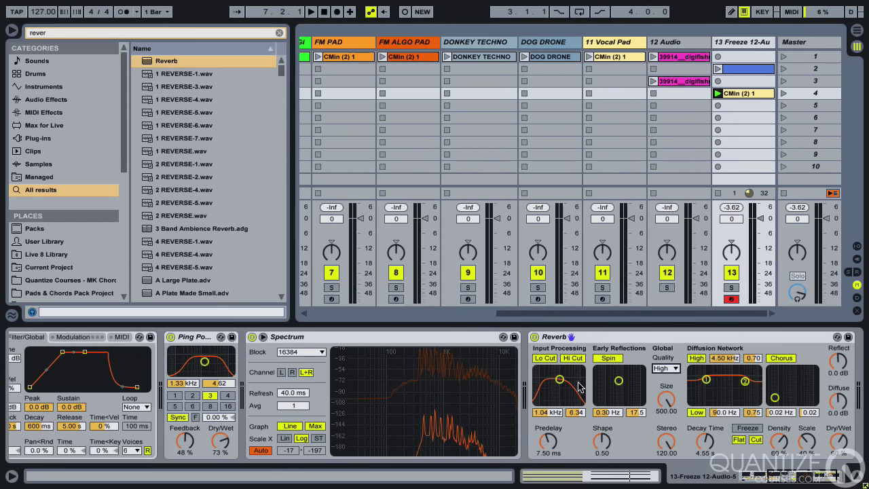
pyautogui.moveTo(706, 379)
pyautogui.mouseDown()
pyautogui.moveTo(707, 393)
pyautogui.moveTo(718, 391)
pyautogui.mouseUp()
pyautogui.hotkey('ctrl', 'f')
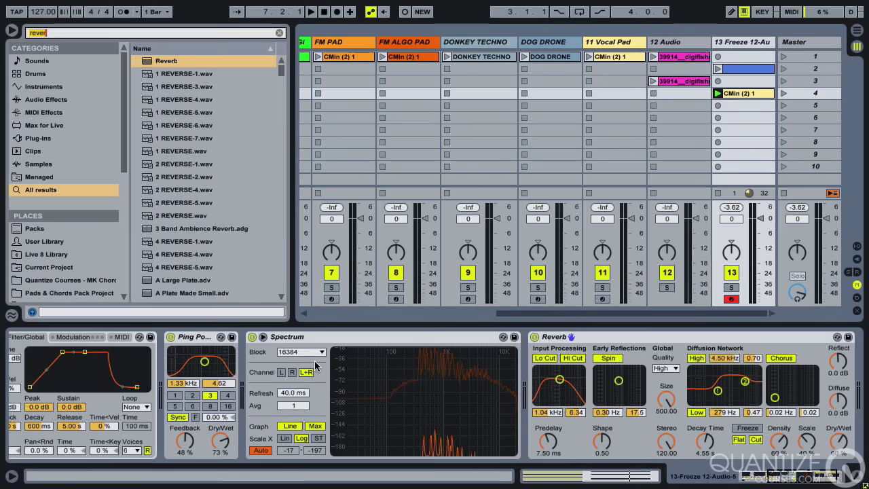
# - Load EQ Eight and raise its band 1 low-cut to about 762 Hz while playing
pyautogui.write('eq')
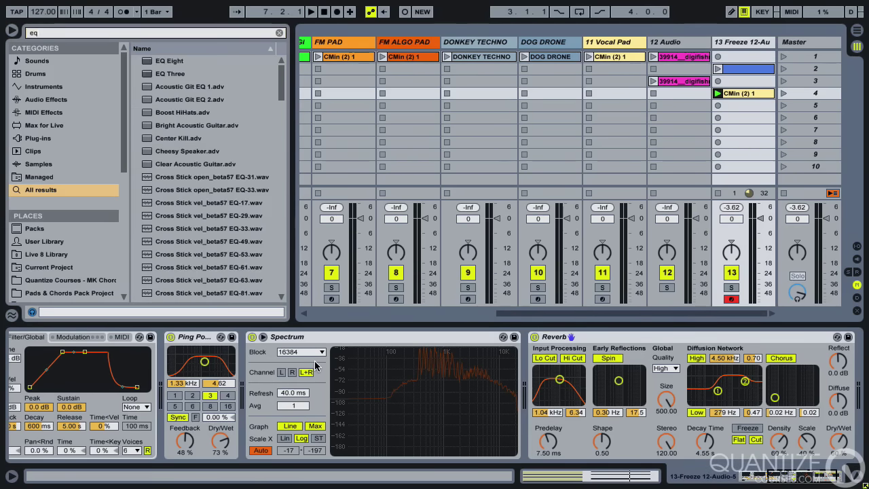
pyautogui.press('Down')
pyautogui.press('Return')
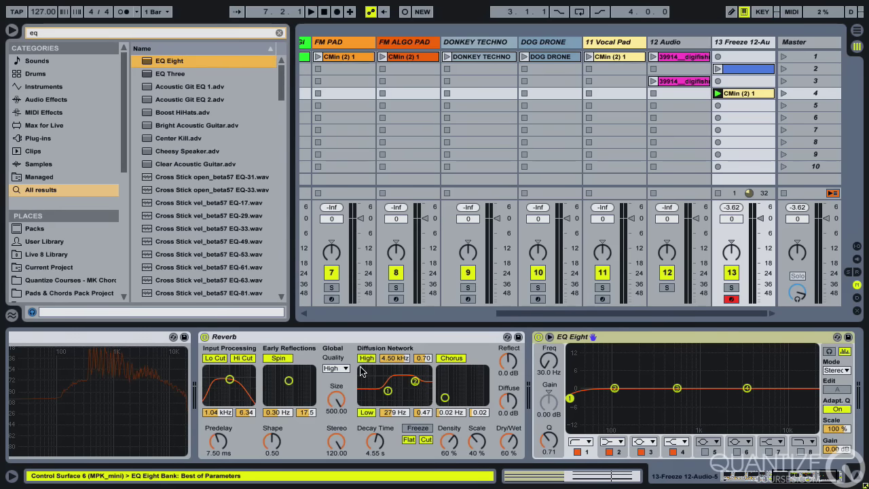
pyautogui.hotkey('ctrl', 'alt', 'b')
pyautogui.click(627, 340)
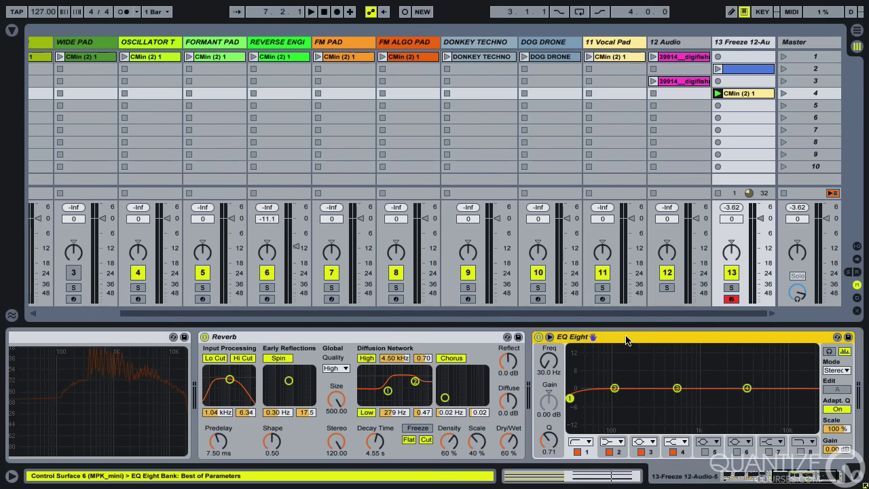
pyautogui.hscroll(-8, 161, 370)
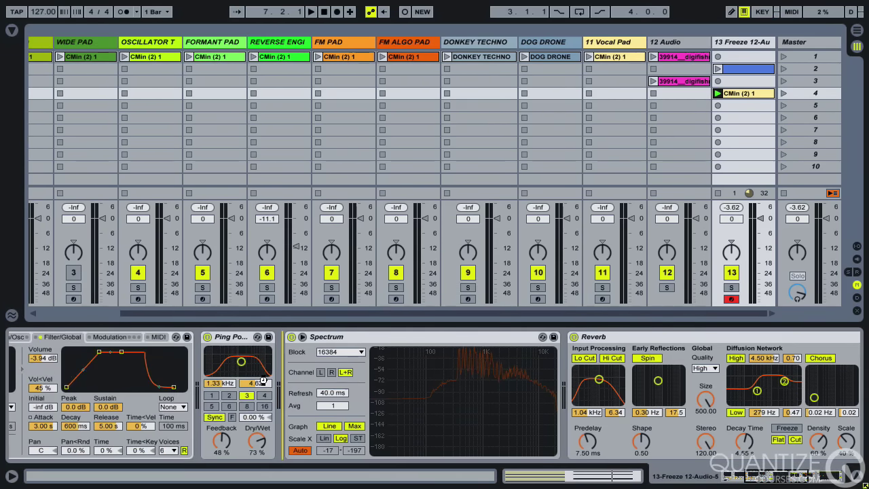
pyautogui.moveTo(319, 400); pyautogui.dragTo(439, 401)
pyautogui.press('space')
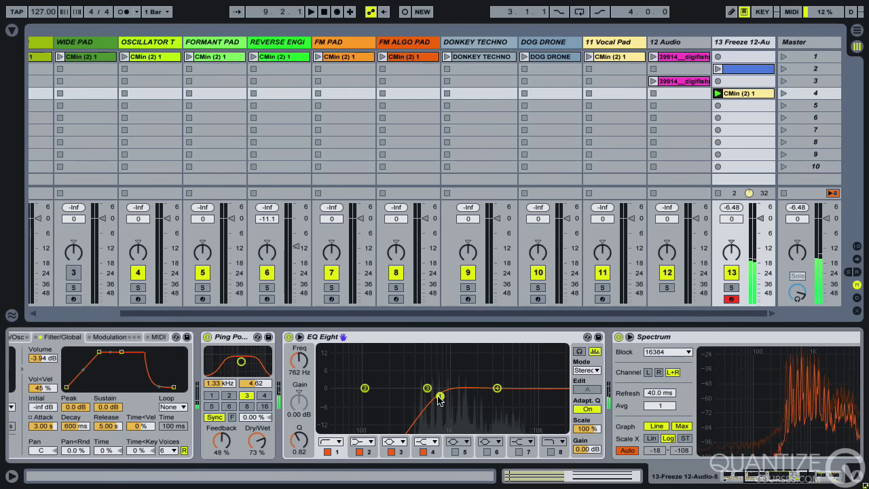
pyautogui.hscroll(-5, 547, 387)
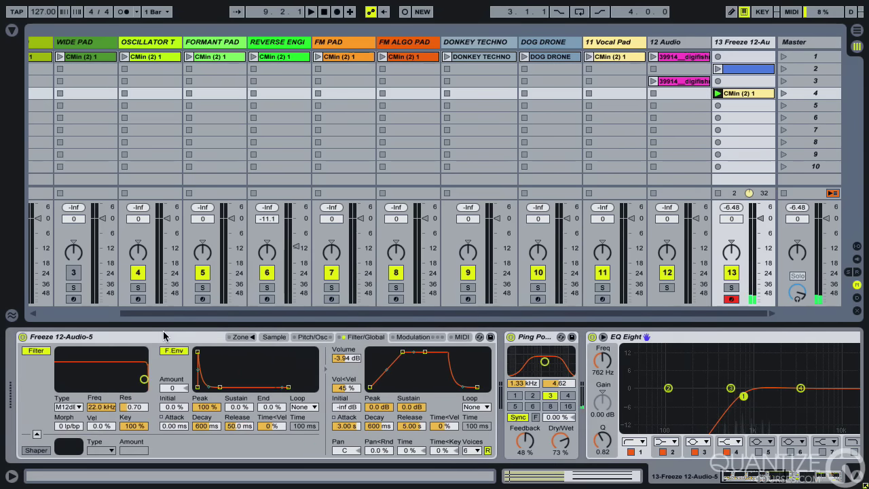
# - Select the Sampler and return to its Sample page showing the 71105–153249 loop
pyautogui.click(163, 336)
pyautogui.click(275, 337)
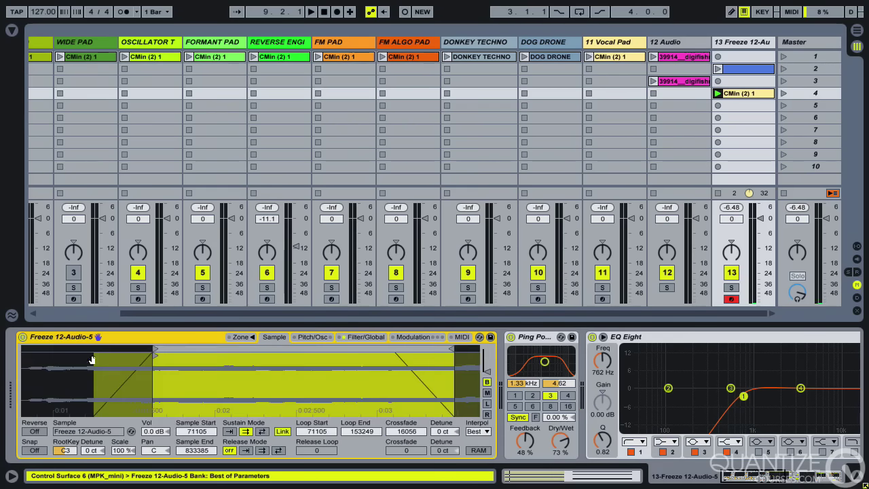